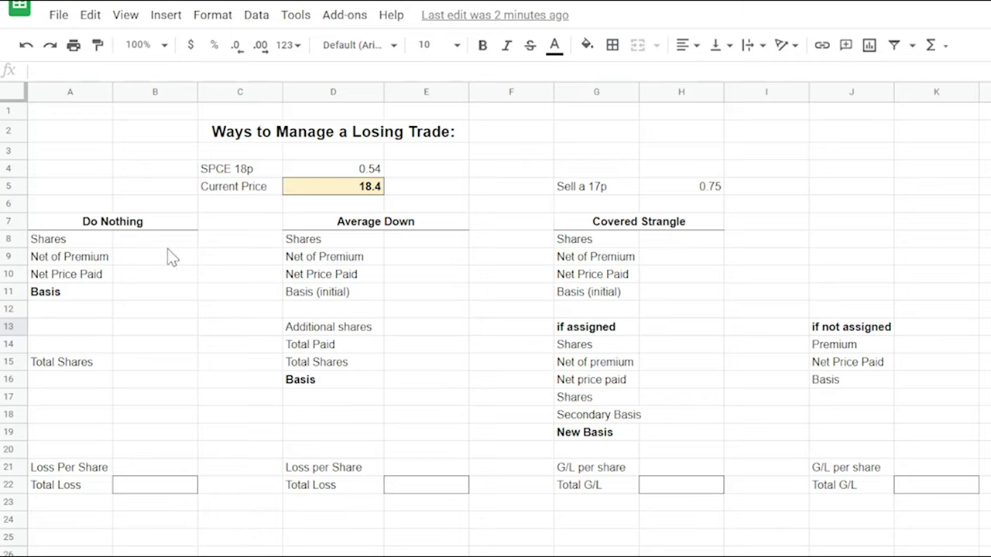
Set the Current Price in the trade inputs to 16.92.
left_click(335, 196)
type("16.9")
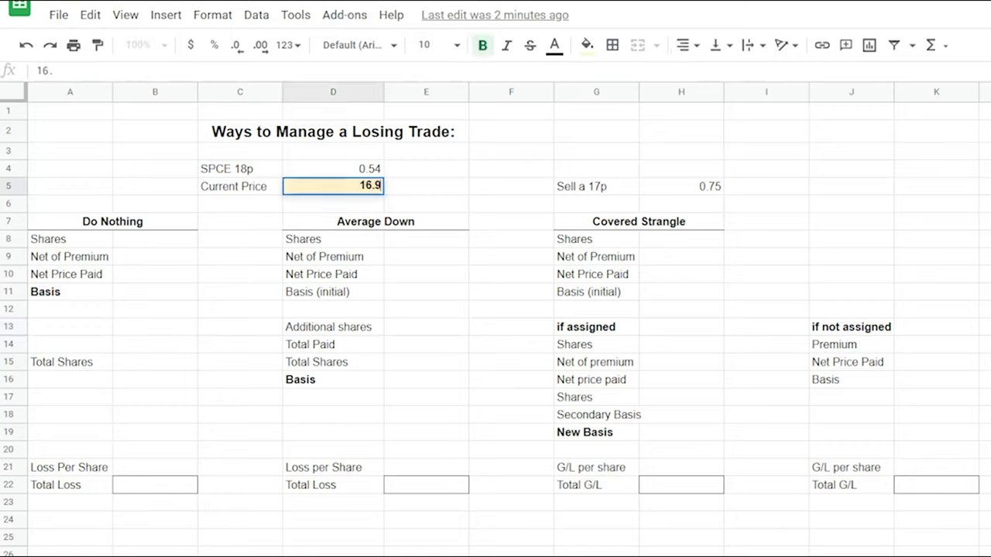
type("2")
key("Return")
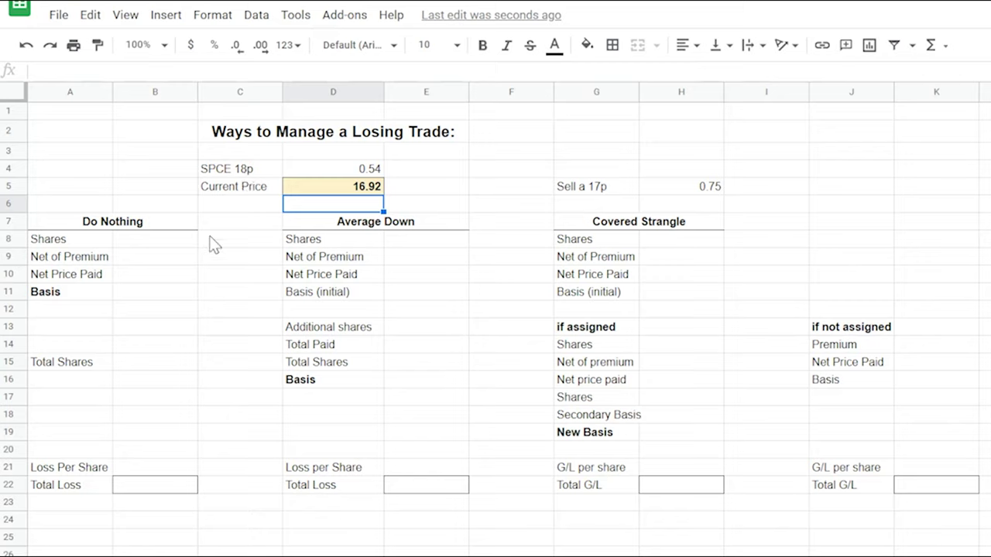
In the Do Nothing section, enter =18*100 for Shares and 54 for Net of Premium.
left_click(159, 243)
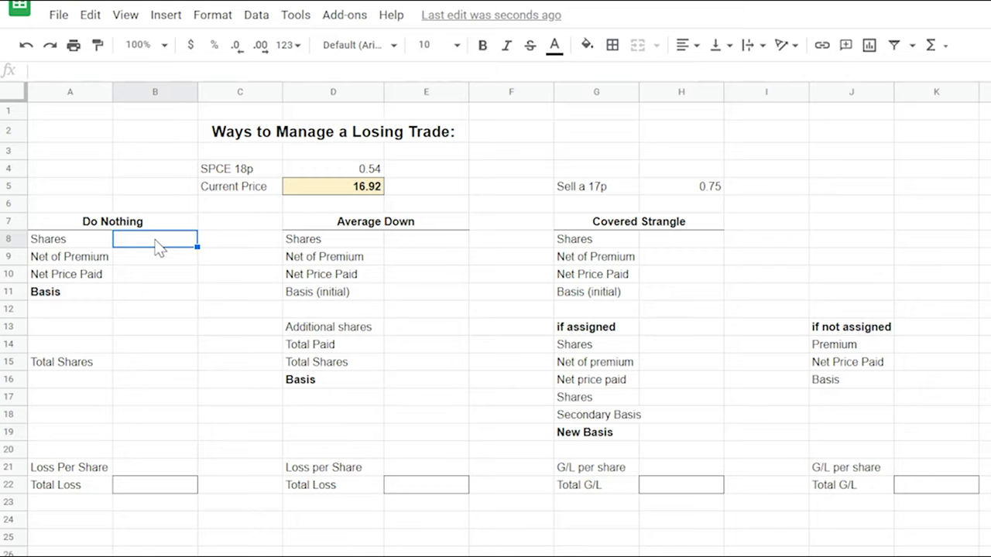
type("18*")
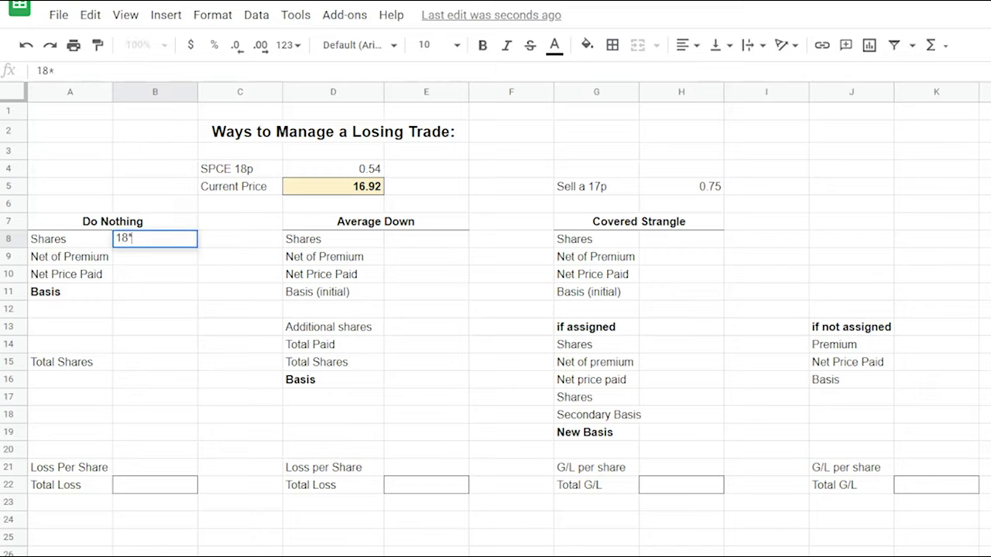
key("BackSpace")
key("BackSpace")
type("=18")
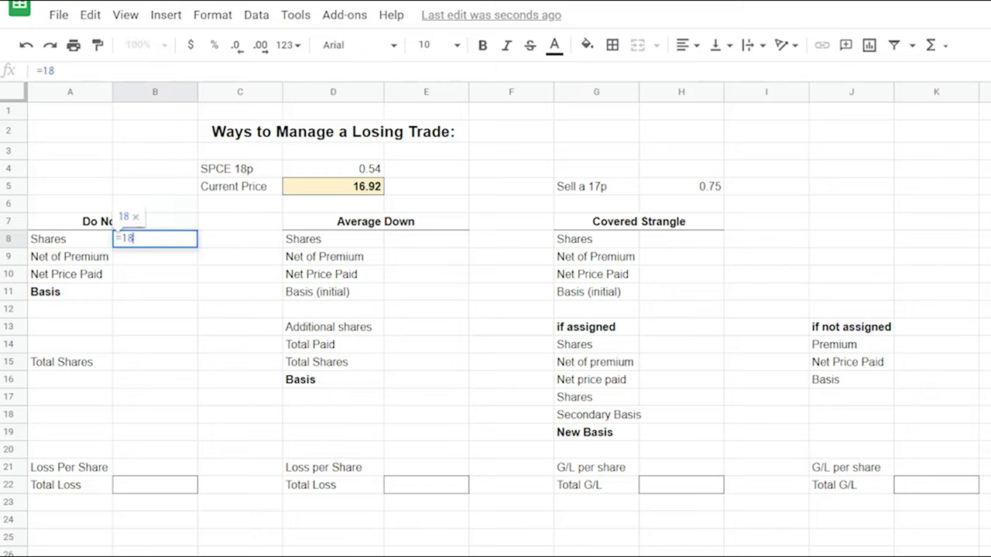
type("*100")
key("Return")
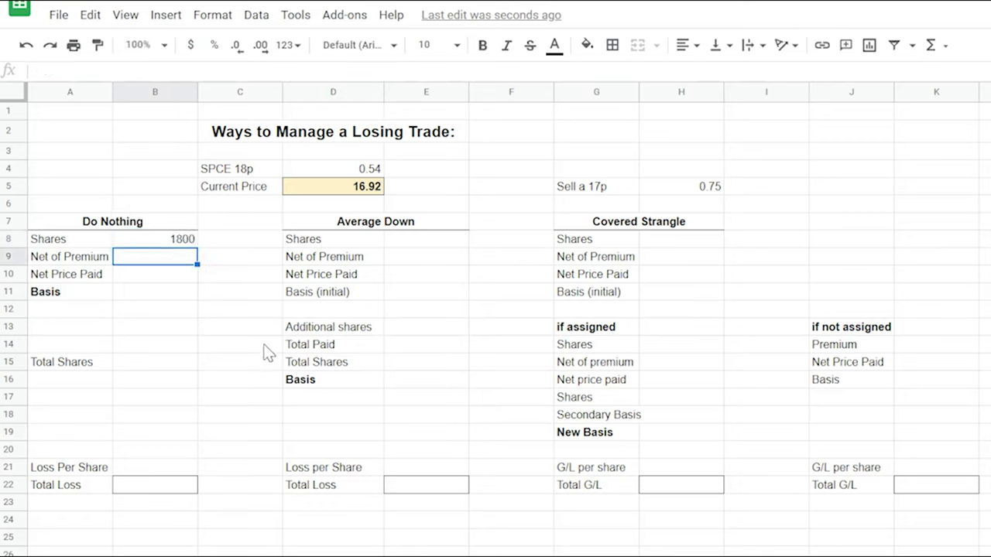
type("54")
key("Return")
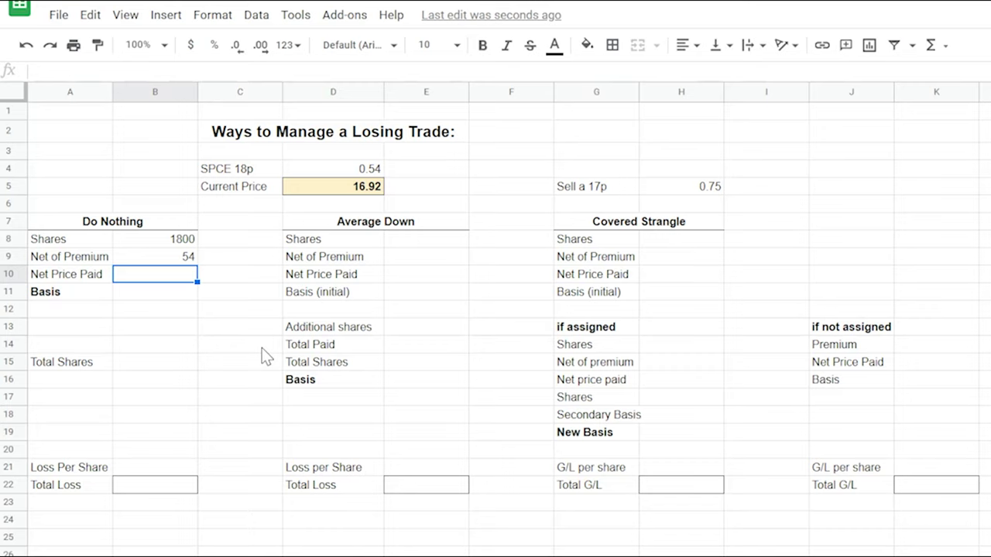
Calculate the Do Nothing Net Price Paid as =B8-B9 and its Basis as =B10/100.
type("=B8-B9")
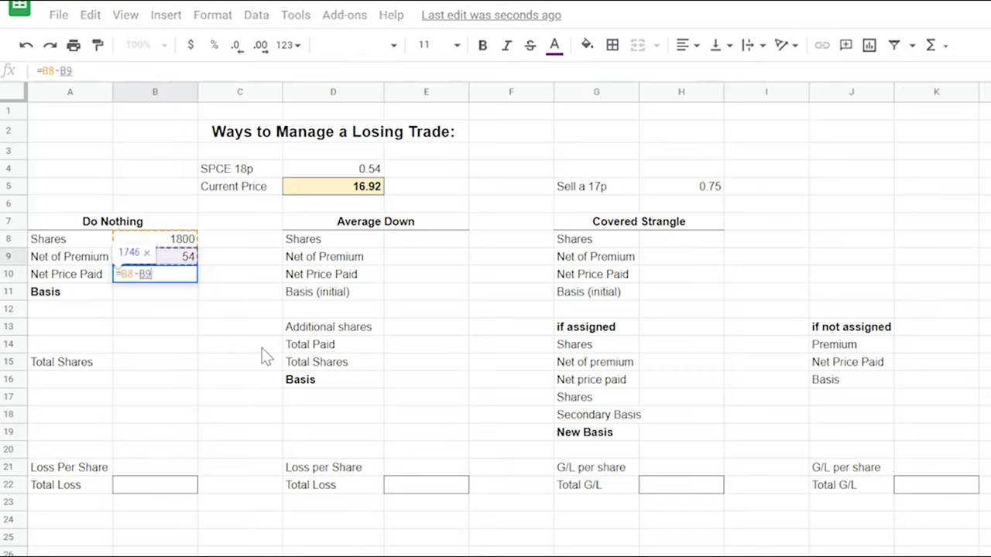
key("Return")
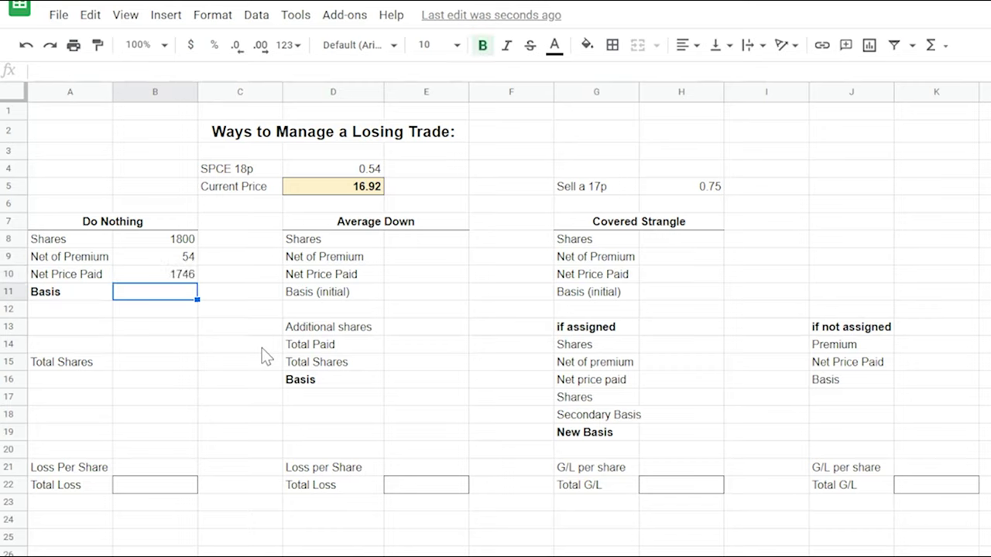
type("=B10/100")
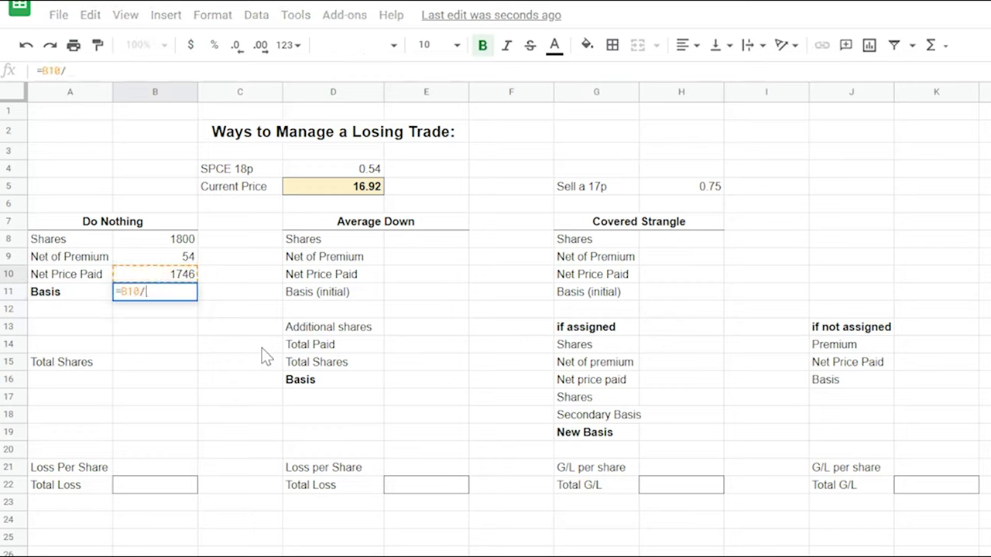
key("Return")
Enter 100 as the Total Shares in the Do Nothing section.
key("Down")
key("Down")
key("Down")
type("100")
key("Return")
key("Up")
key("Up")
key("Up")
key("Up")
key("Up")
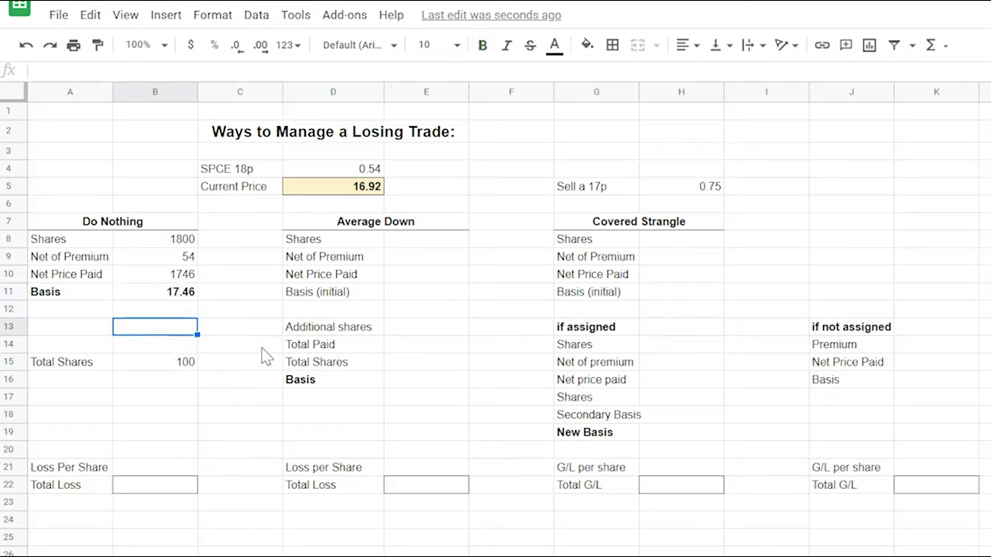
key("ctrl+b")
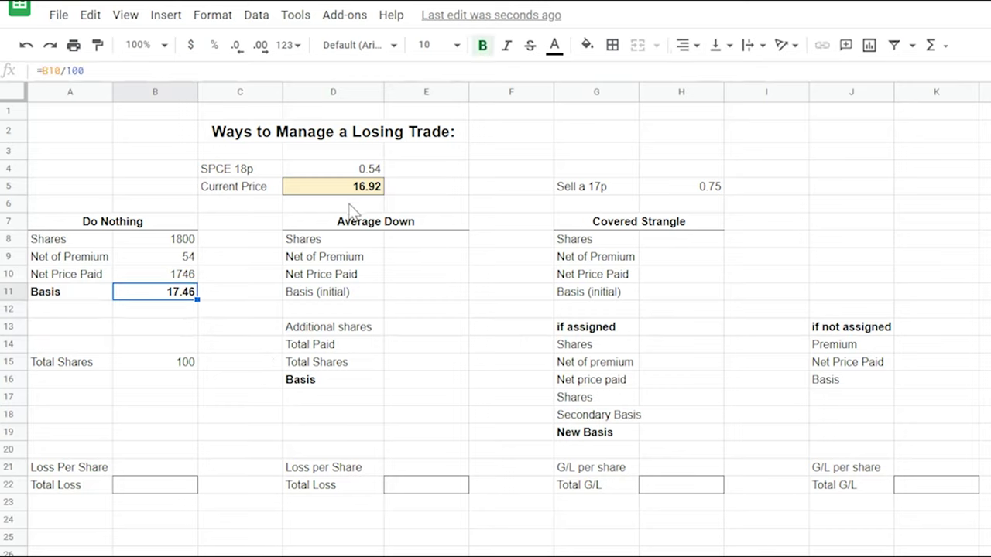
Calculate the Do Nothing Loss Per Share as the Current Price minus the Basis, using =D5-B11.
left_click(154, 469)
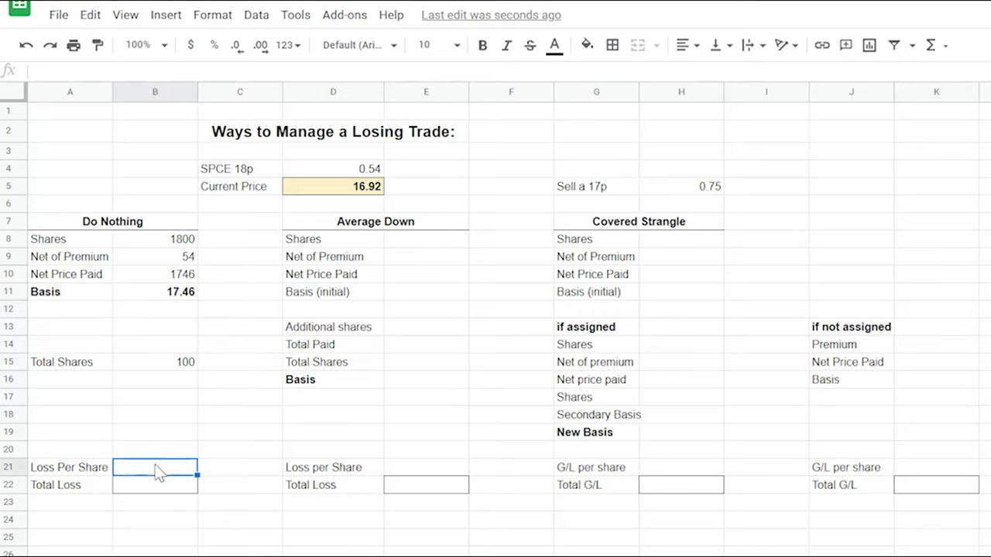
type("=")
left_click(361, 191)
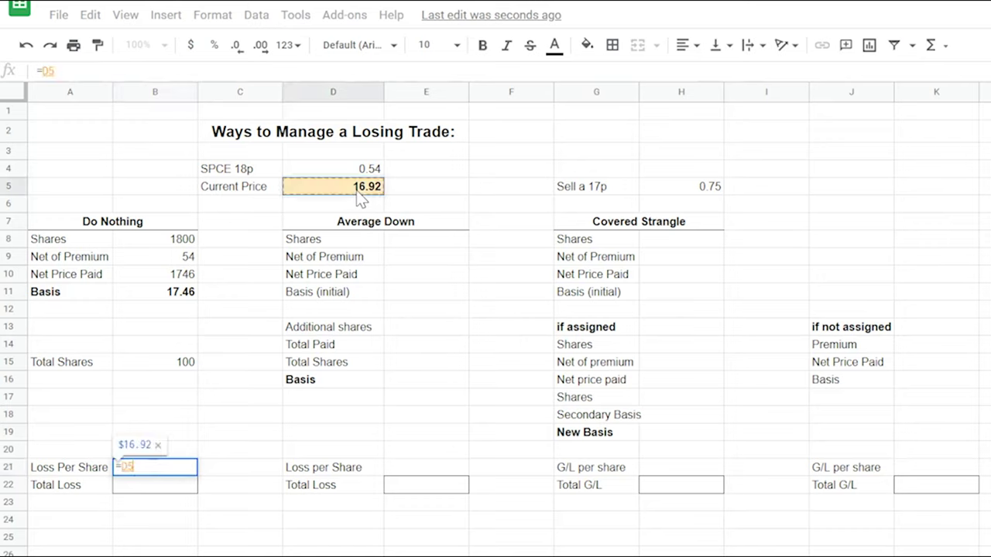
type("-")
left_click(166, 296)
key("Return")
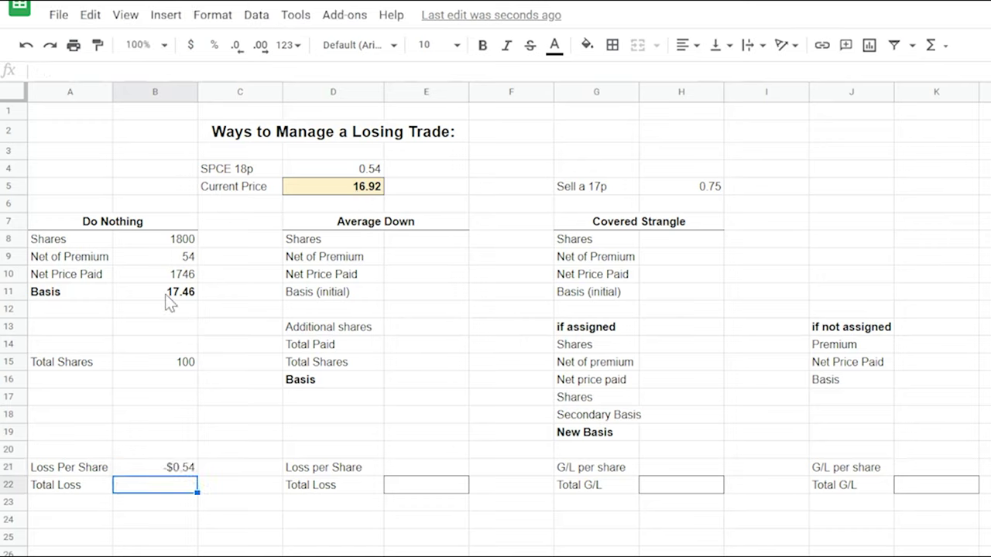
Calculate the Do Nothing Total Loss by multiplying Loss Per Share by Total Shares, using =B21*B15.
type("=")
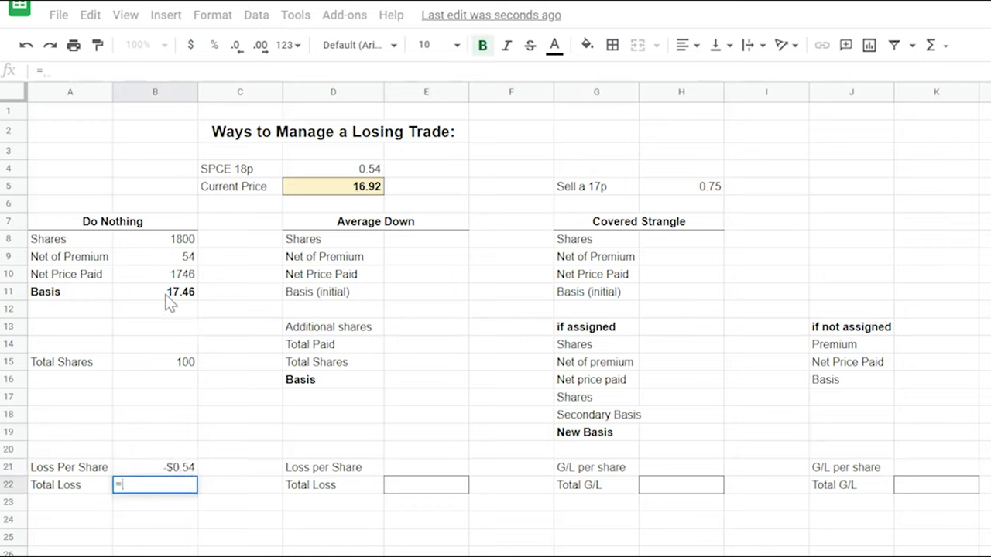
key("Up")
type("*")
key("Up")
key("Up")
key("Up")
key("Up")
key("Up")
key("Up")
key("Up")
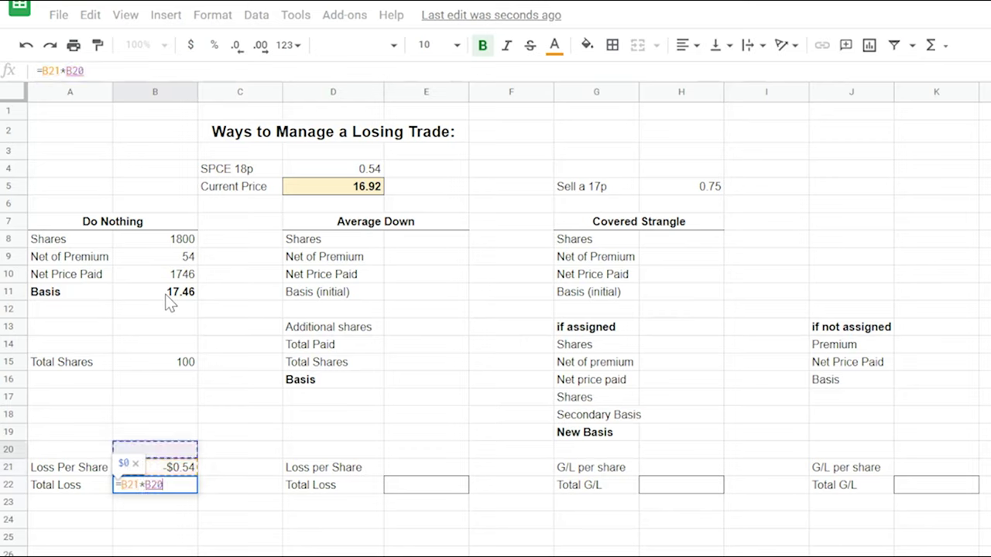
key("Return")
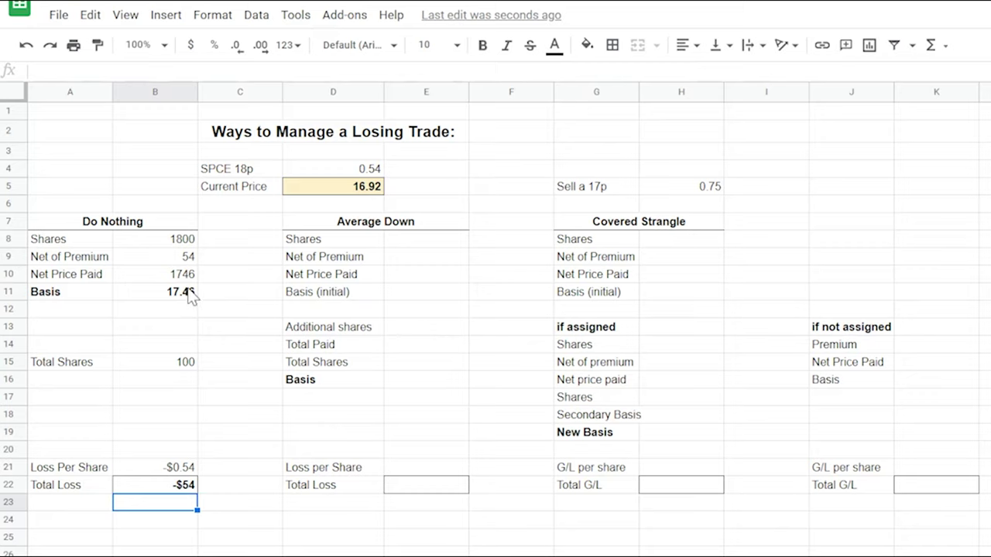
In the Average Down section, enter =18*100 for Shares and 54 for Net of Premium.
left_click(429, 242)
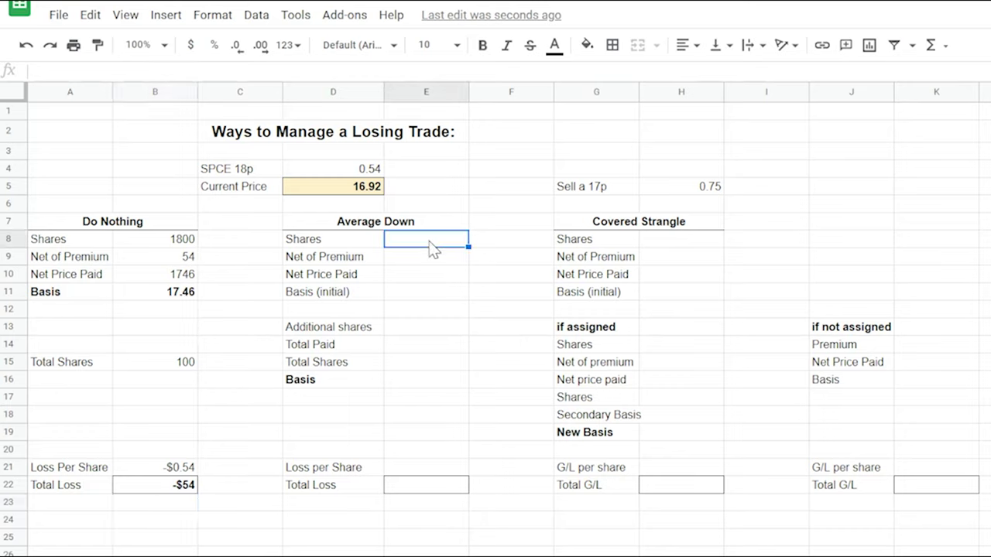
type("=18*100")
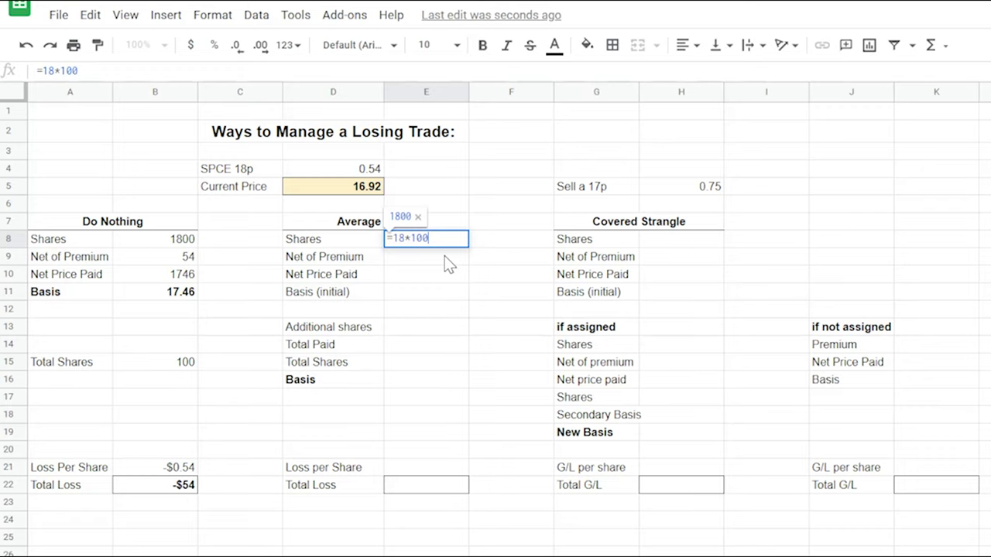
key("Return")
type("54")
key("Return")
Calculate the Average Down Net Price Paid as =E8-E9 and its initial Basis as =E10/100.
type("=E8")
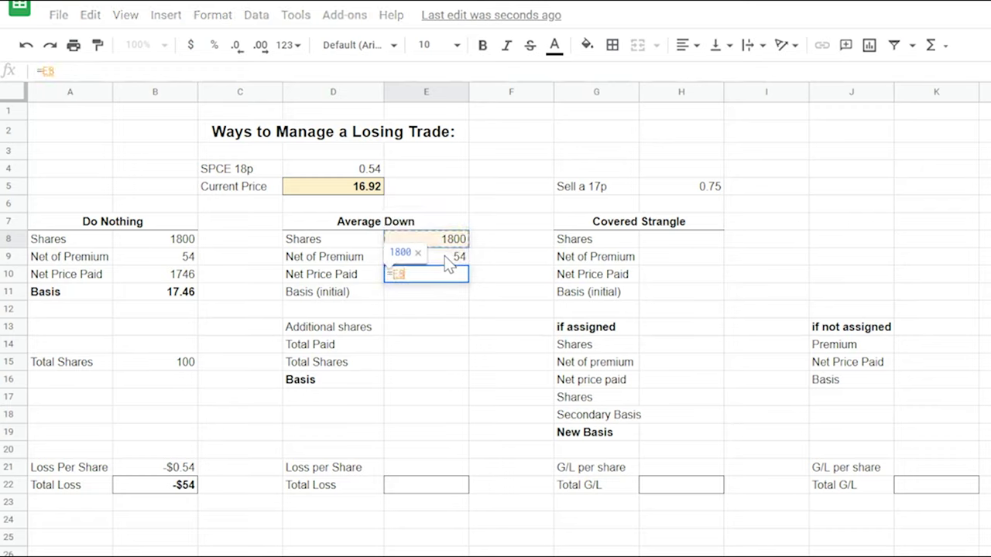
type("-E9")
key("Return")
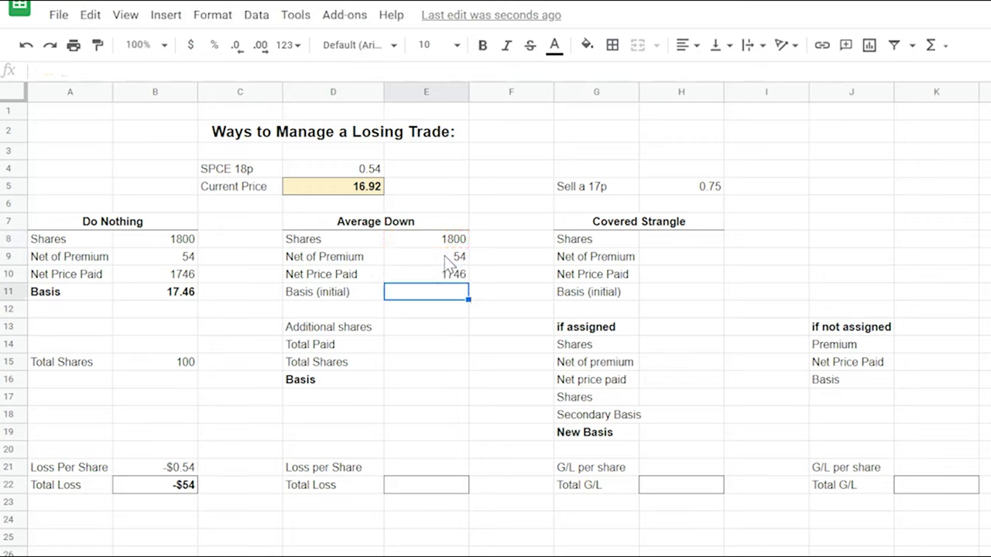
type("=E10/100")
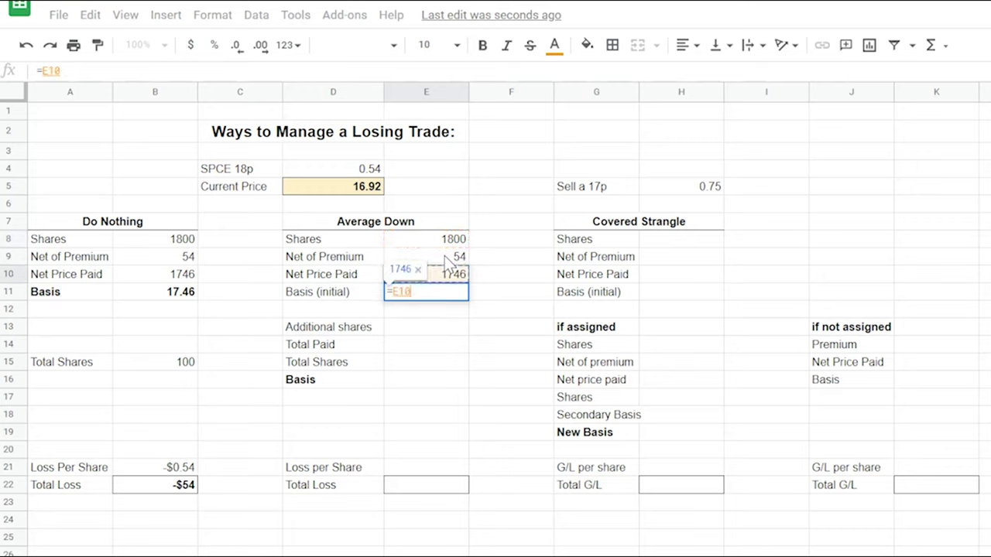
key("Return")
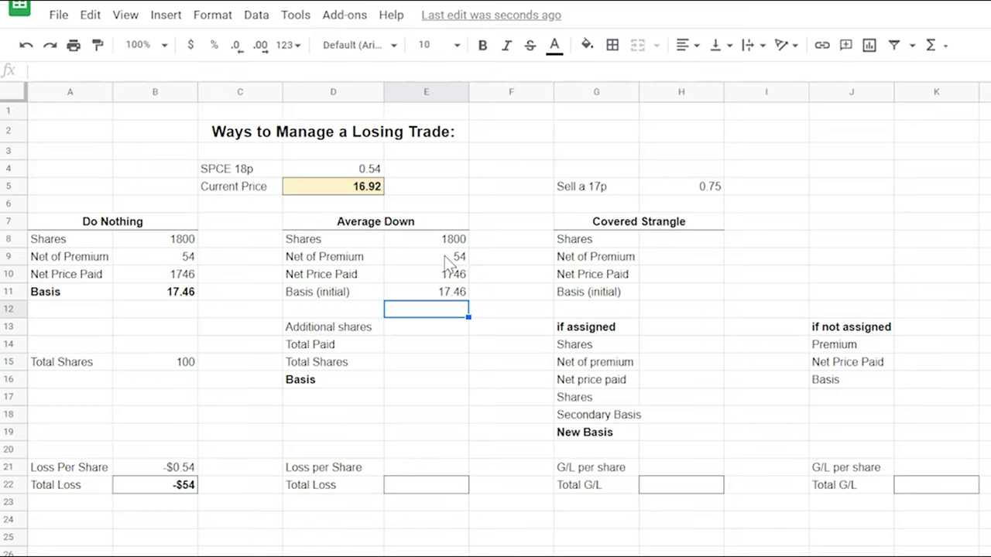
Enter the cost of the Additional shares in the Average Down section as =16.92*100.
key("Down")
type("1")
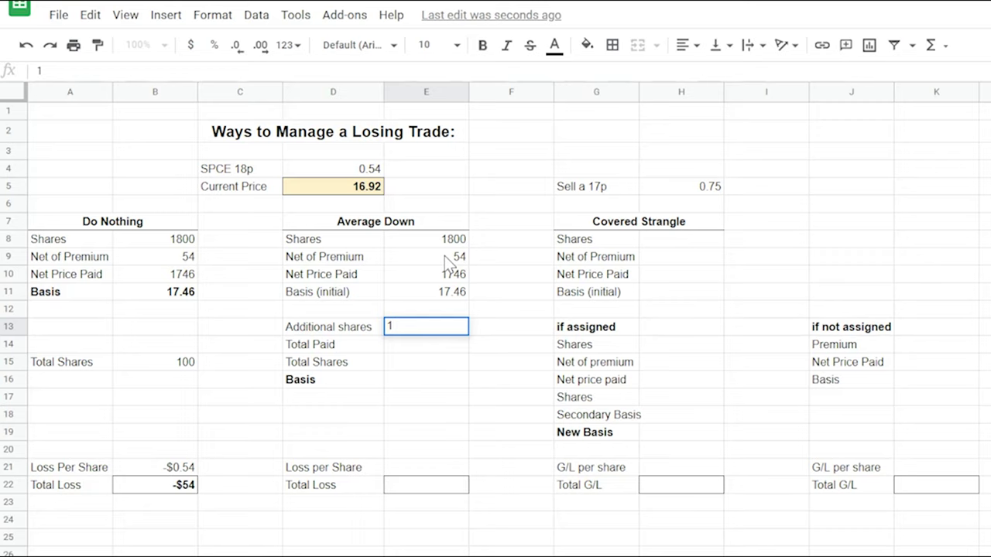
key("BackSpace")
type("=16.92")
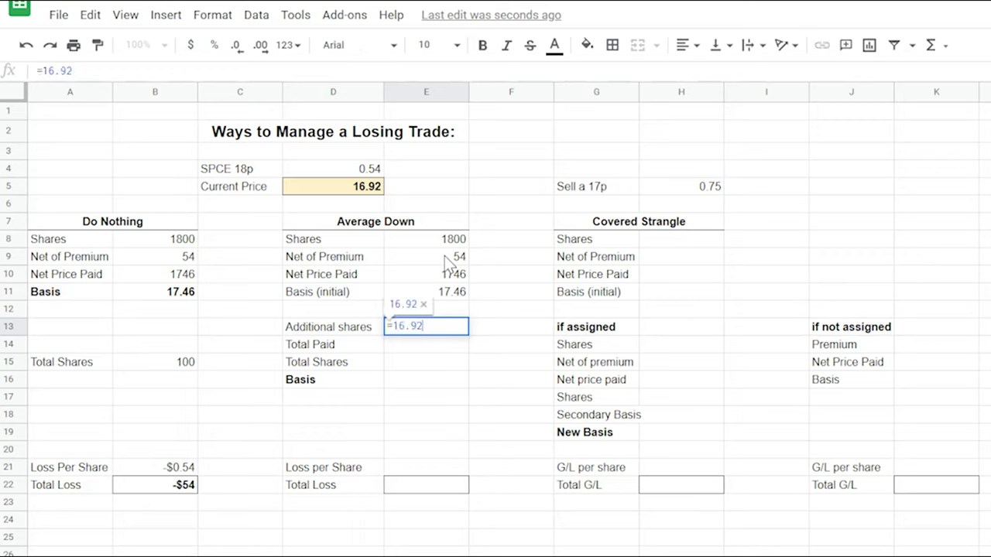
type("*100")
key("Return")
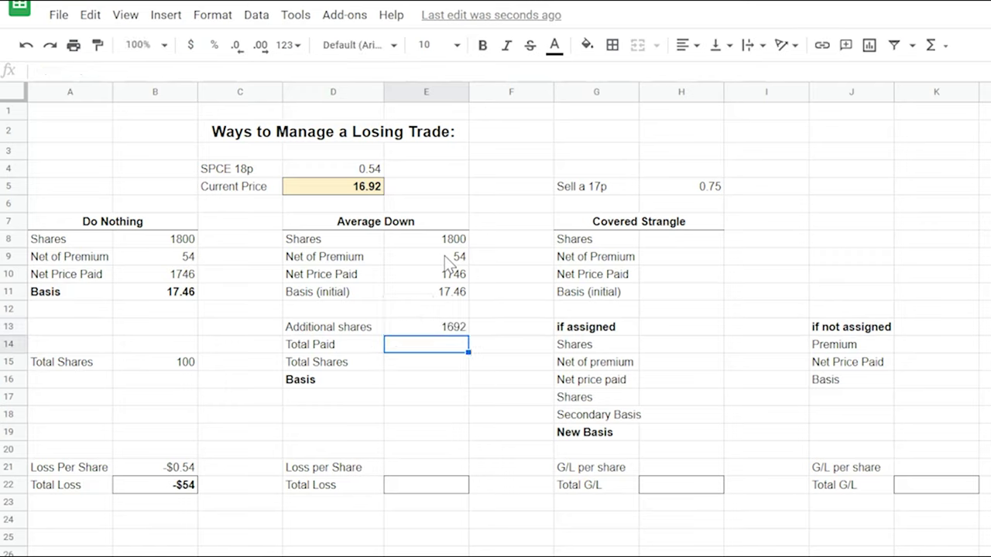
Calculate the Average Down Total Paid by adding Additional shares and Net Price Paid, using =E13+E10.
type("=E13+")
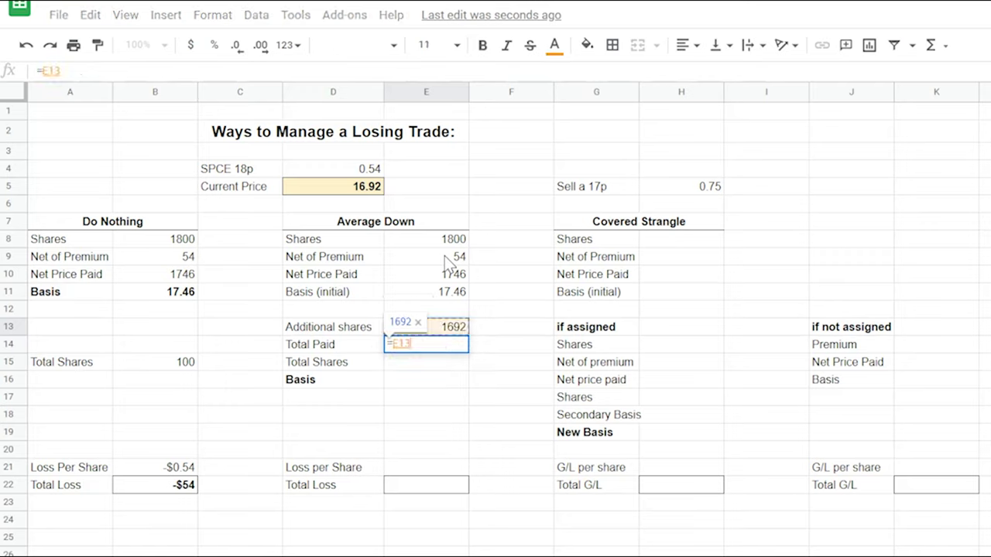
key("Up")
key("Up")
key("Up")
key("Down")
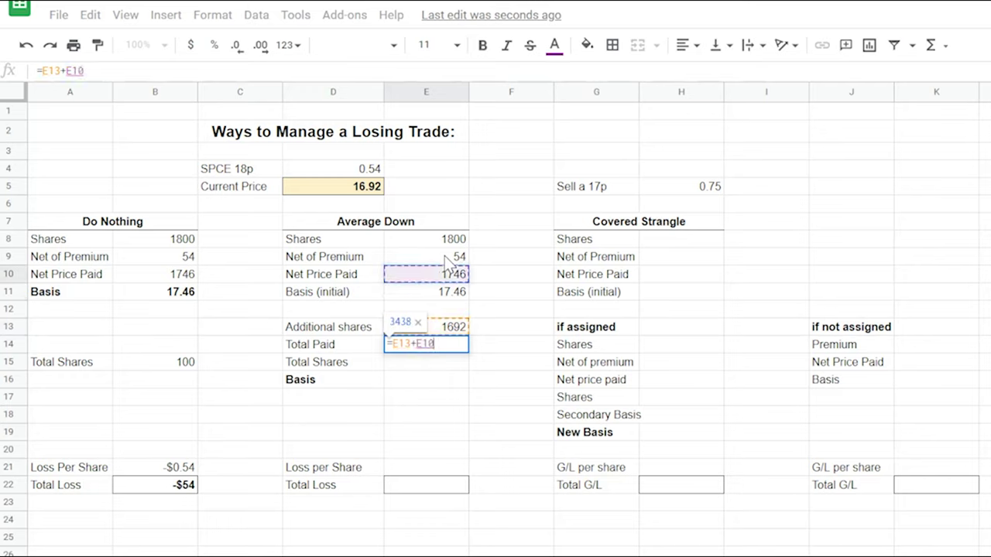
key("Return")
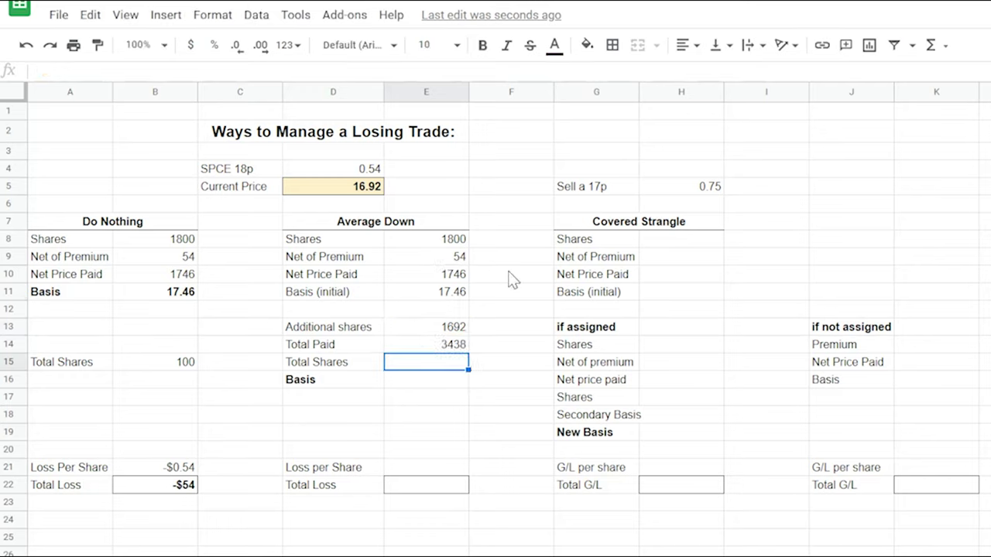
Set the Average Down Total Shares to 200 and calculate its Basis as =E14/E15.
type("=")
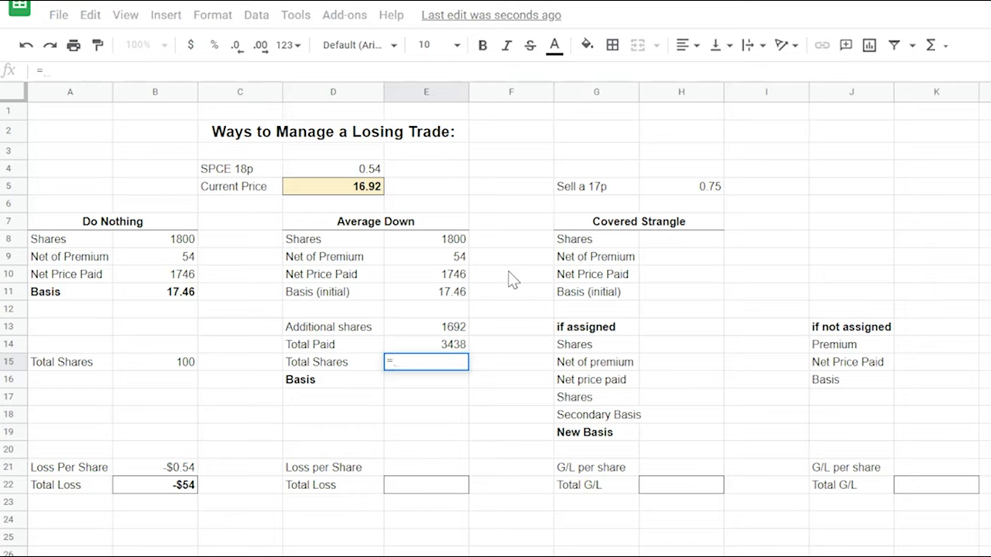
key("BackSpace")
type("200")
key("Return")
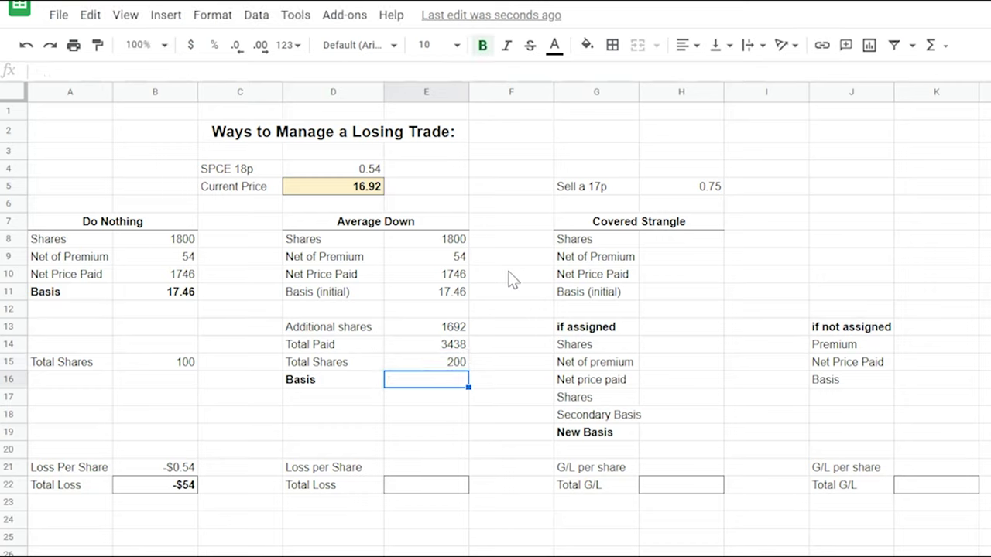
type("=E14/")
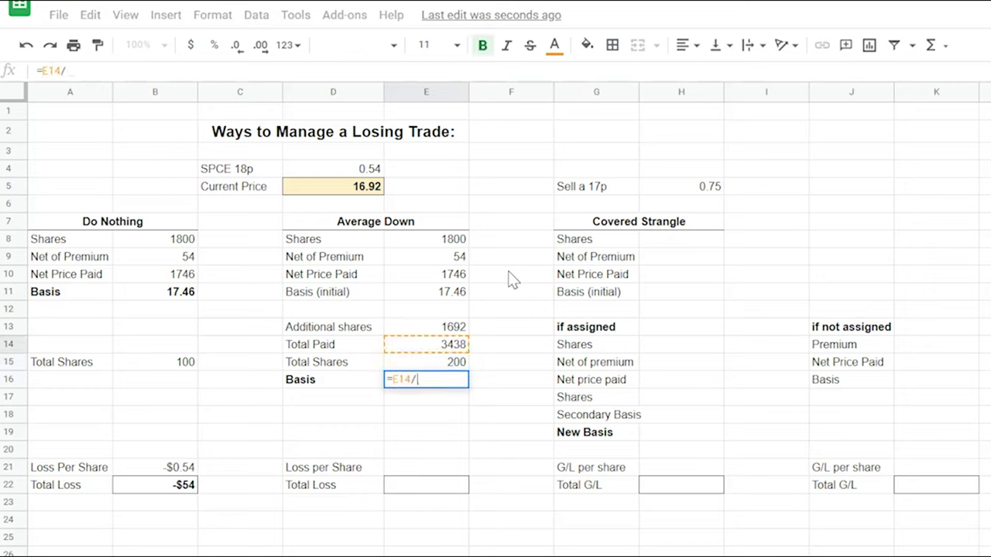
type("E15")
key("Return")
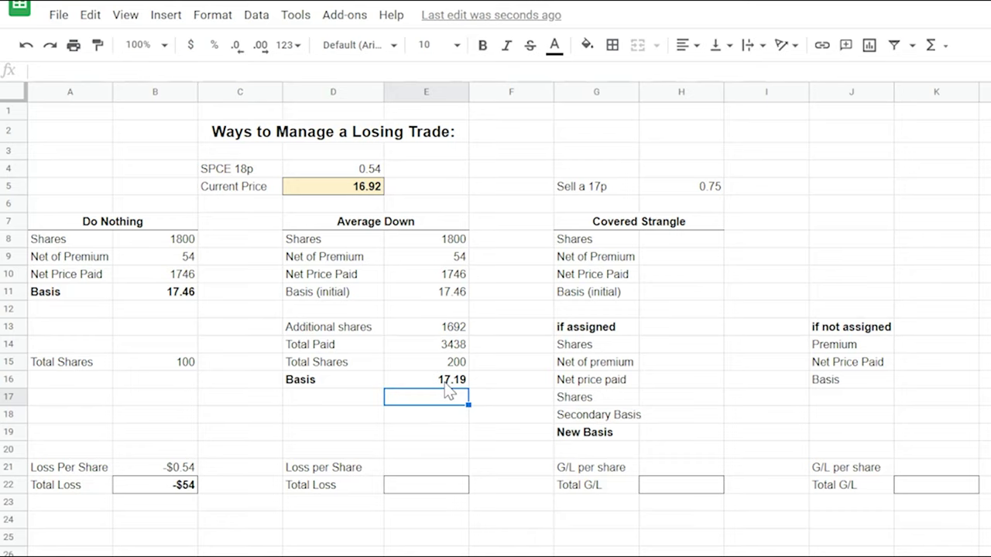
Calculate the Average Down Loss per Share as Current Price minus Basis, using =D5-E16.
left_click(427, 470)
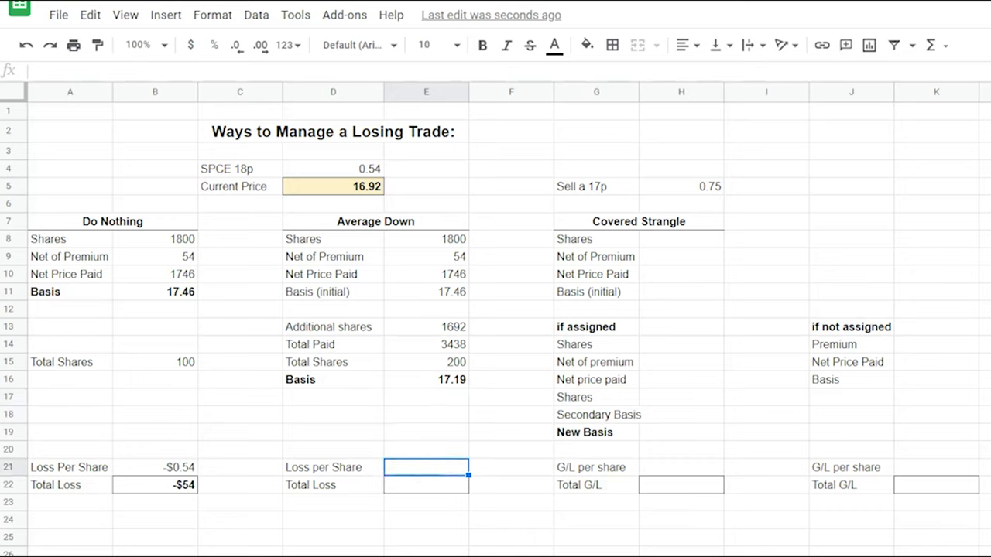
type("=")
key("Up")
key("Up")
key("Up")
key("Up")
key("Up")
key("Up")
key("Up")
key("Up")
key("Up")
key("Up")
key("Up")
key("Up")
key("Up")
key("Up")
key("Up")
key("Up")
type("-")
key("Up")
key("Up")
key("Up")
key("Up")
key("Up")
key("Return")
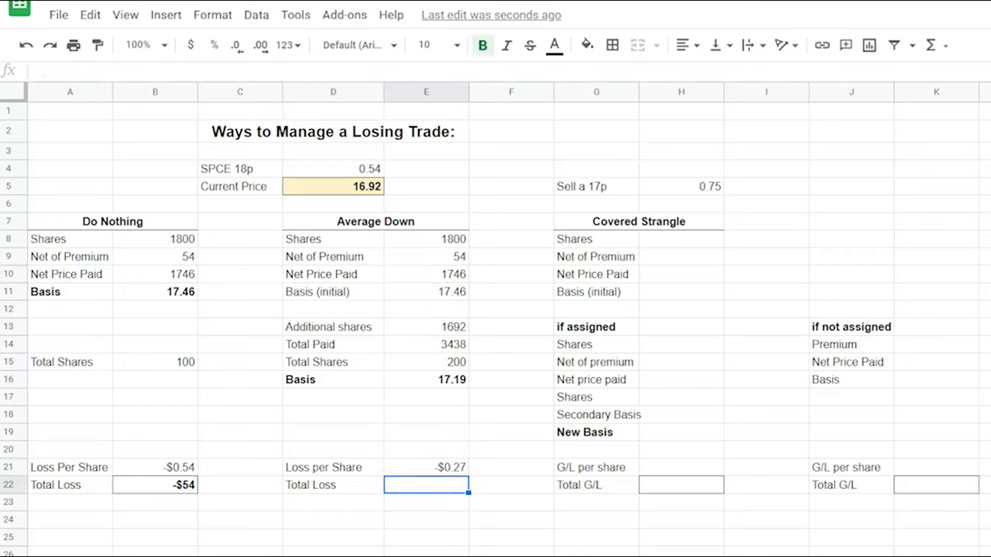
Calculate the Average Down Total Loss by multiplying Loss per Share by Total Shares, using =E21*E15.
type("=")
key("Up")
type("*")
key("Up")
key("Up")
key("Up")
key("Up")
key("Up")
key("Up")
key("Up")
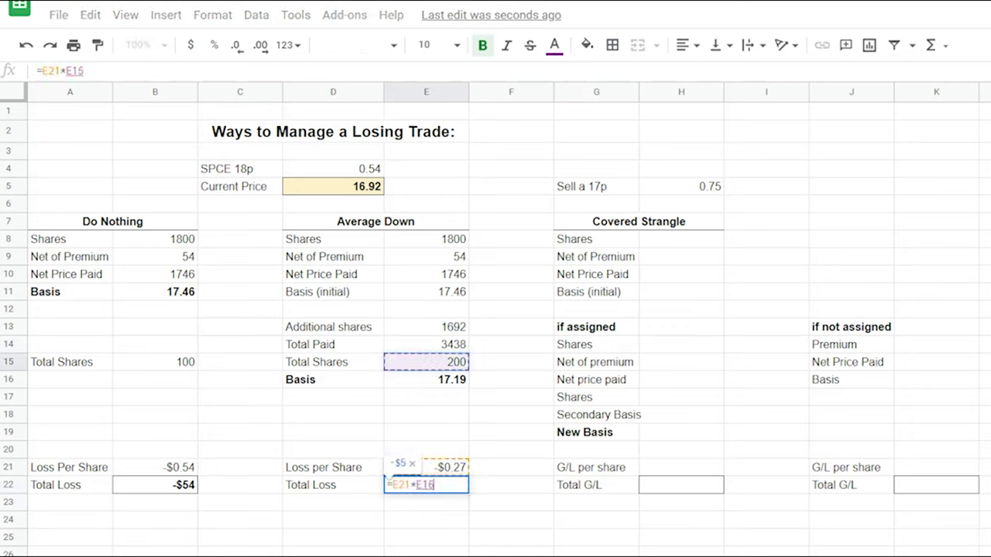
key("Return")
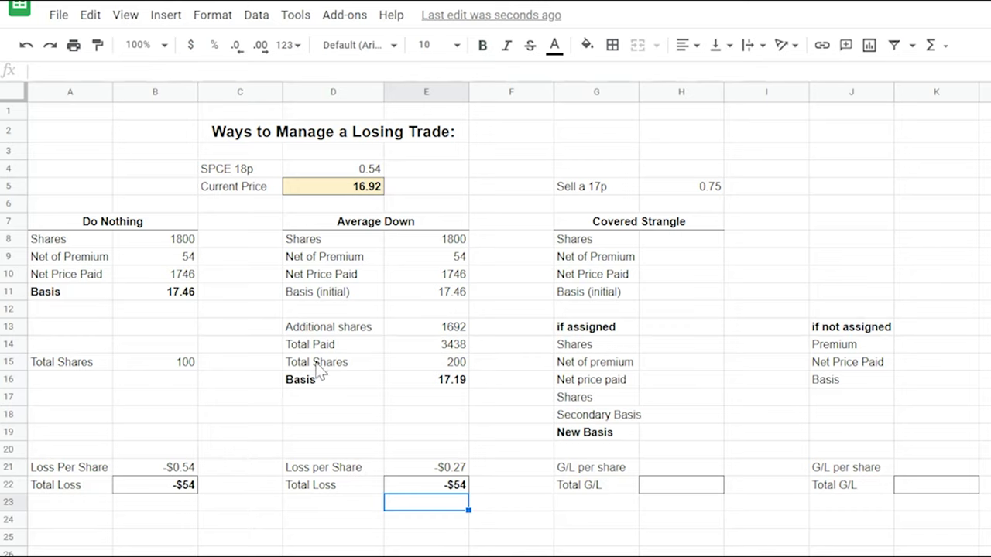
Try Current Price values of 15 and 20 to compare the Do Nothing and Average Down losses.
left_click(363, 189)
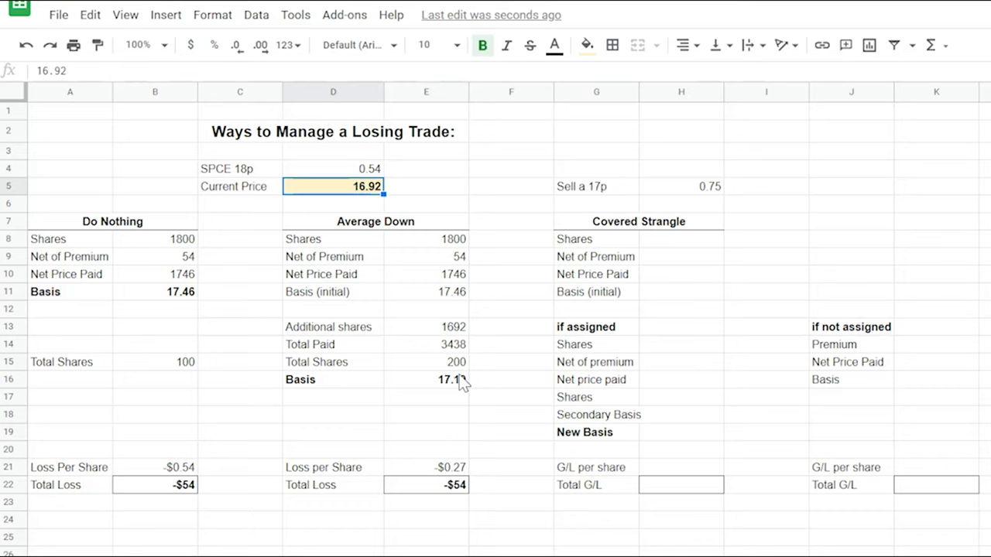
type("15")
key("Return")
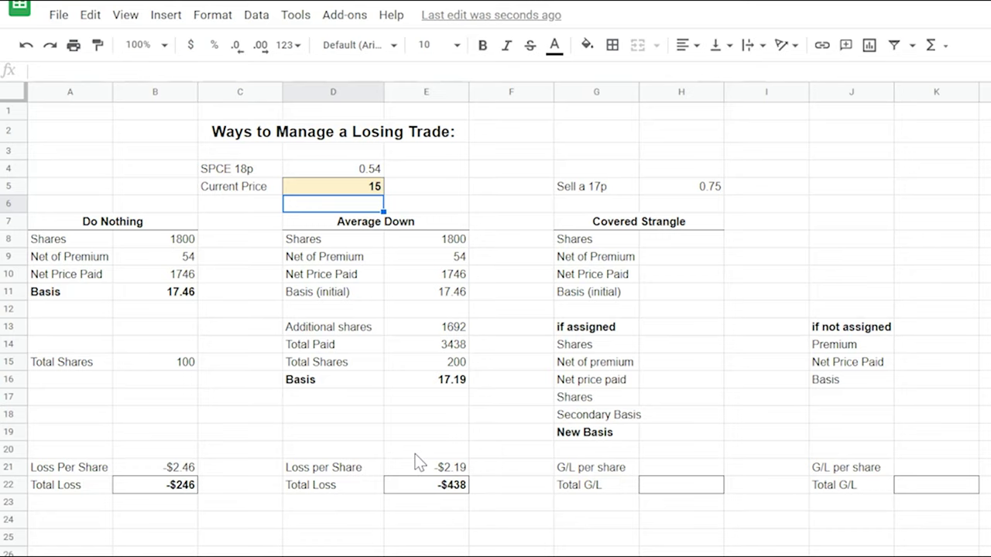
left_click(359, 193)
type("20")
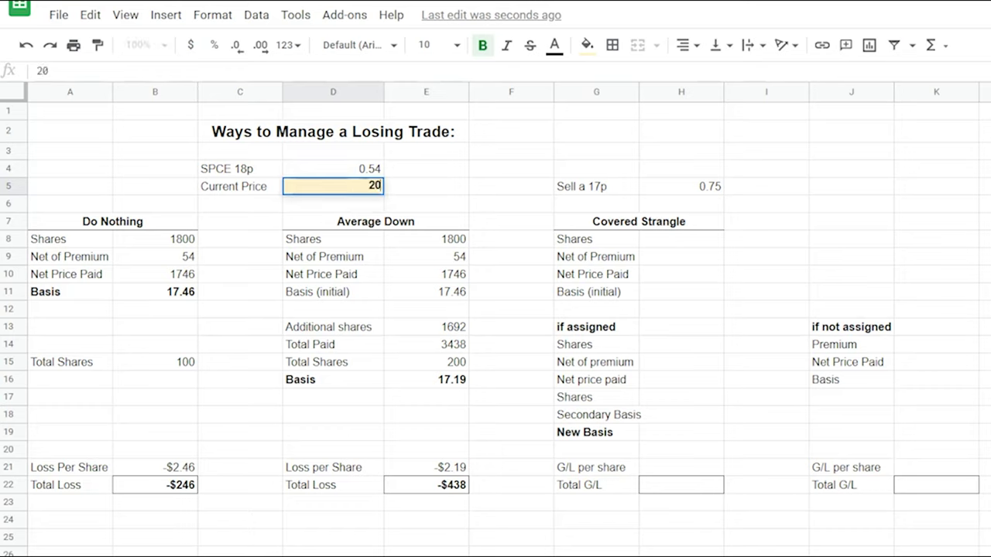
key("Return")
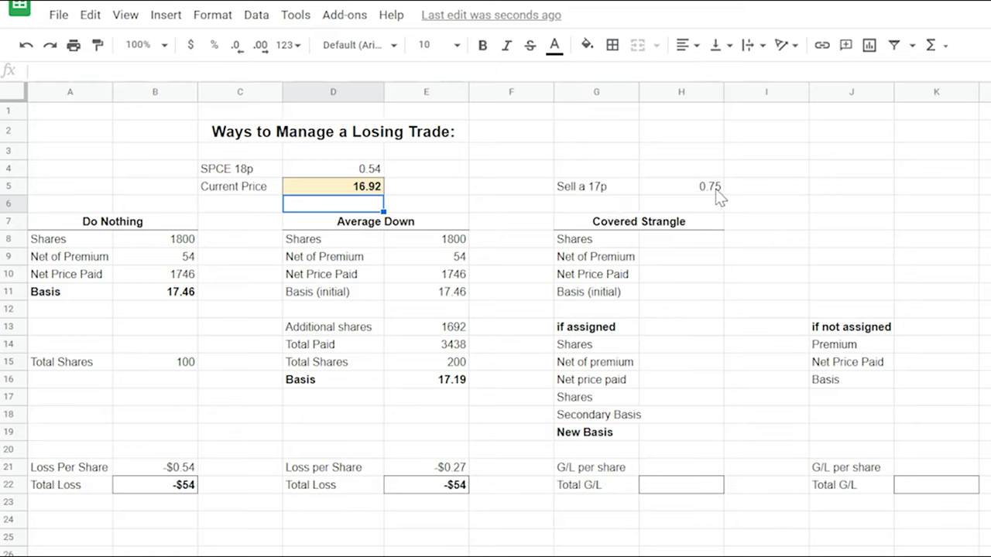
Enter the Covered Strangle Shares cost as =100*18 and its Net of Premium as 54.
left_click(672, 239)
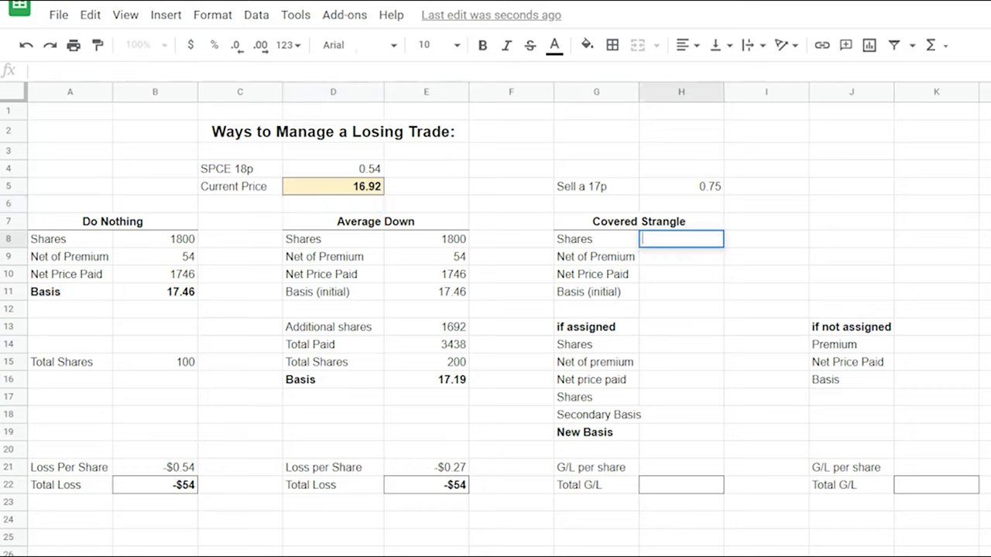
type("=")
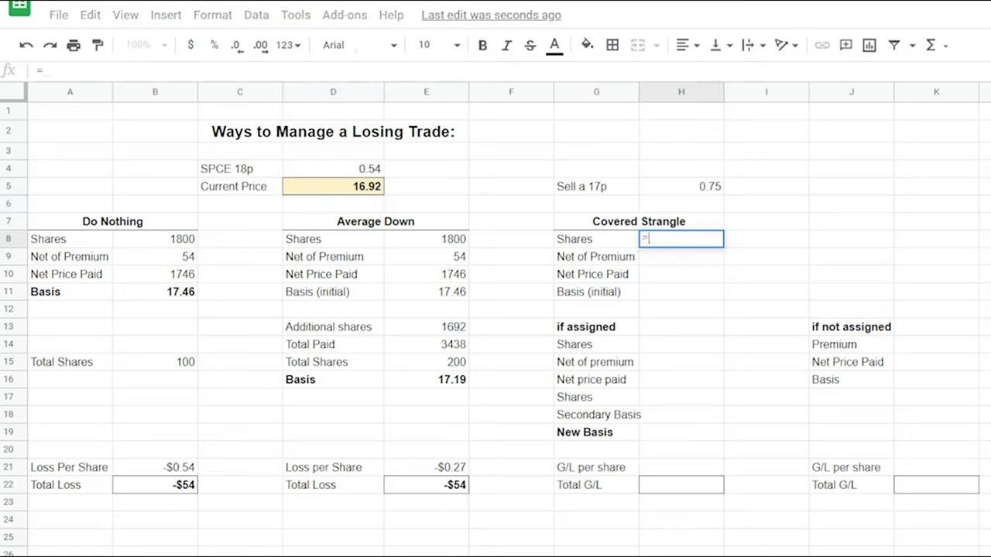
type("100*1800")
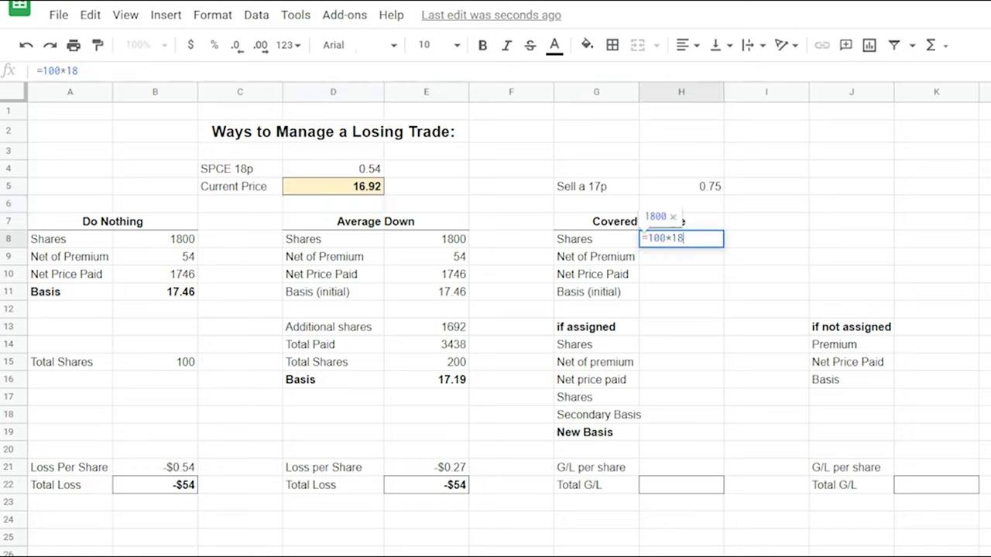
key("Return")
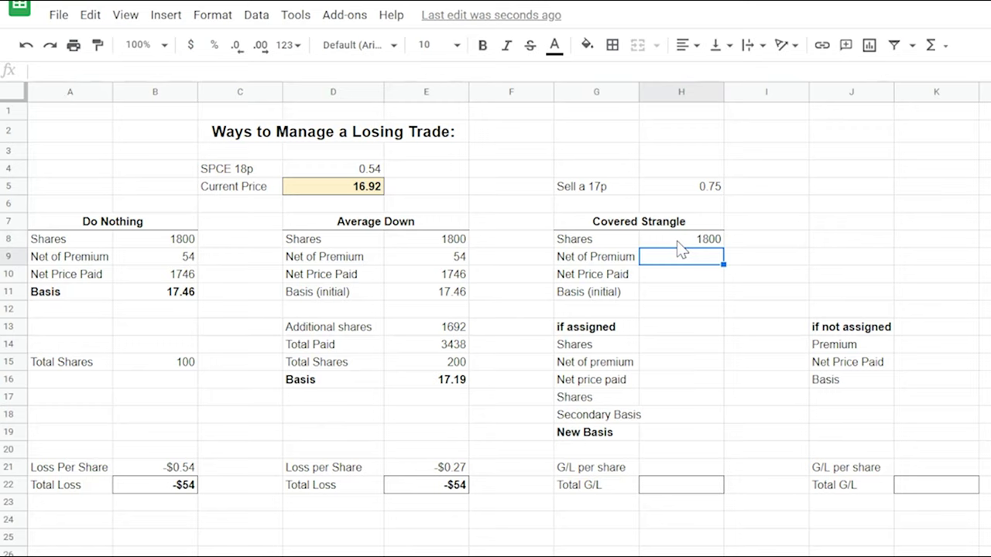
type("54")
key("Return")
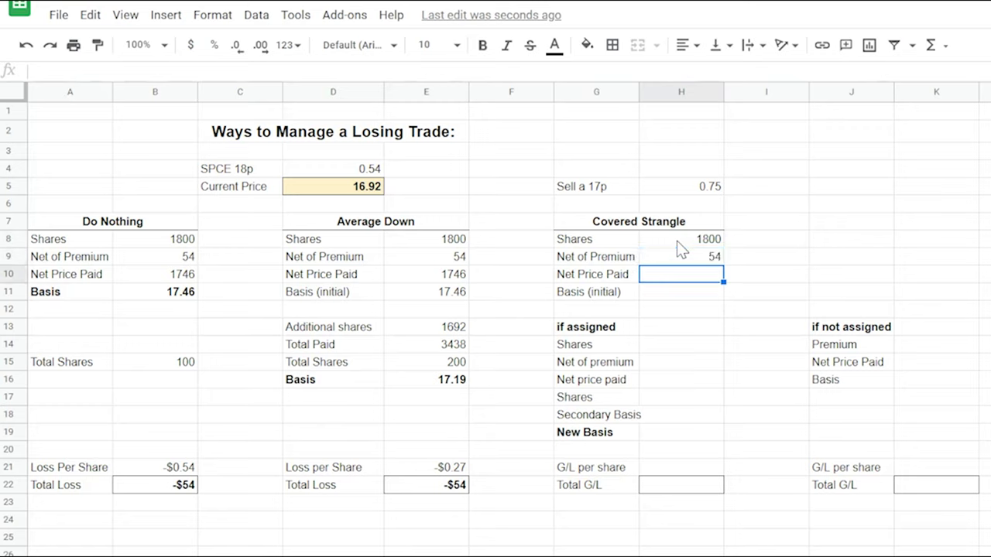
Calculate the Covered Strangle Net Price Paid as =H8-H9 and its initial Basis as =H10/100.
type("=")
key("Up")
key("Up")
type("-")
key("Up")
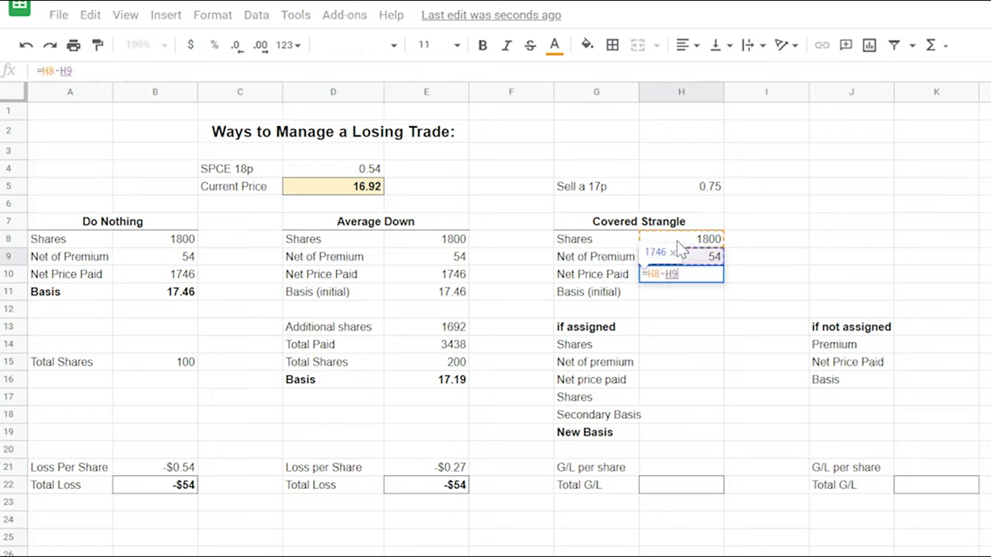
key("Return")
type("=")
key("Up")
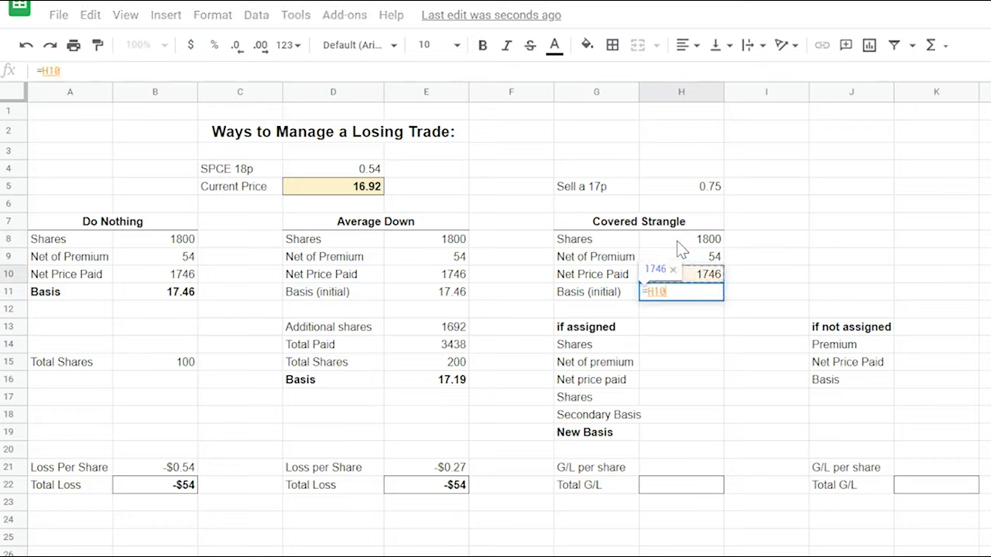
type("/100")
key("Return")
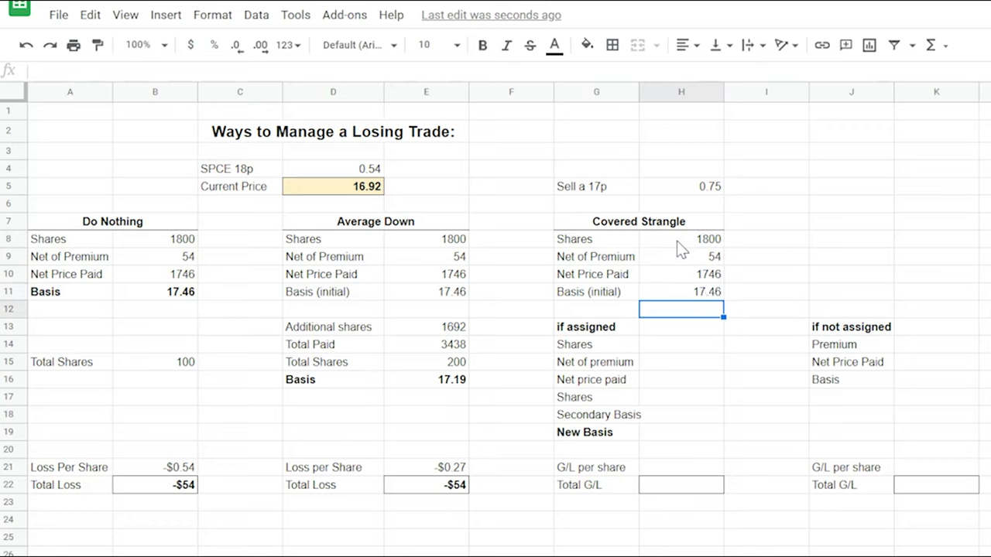
In the if assigned block, enter the Shares cost as =17*100 and Net of premium as =75.
key("Down")
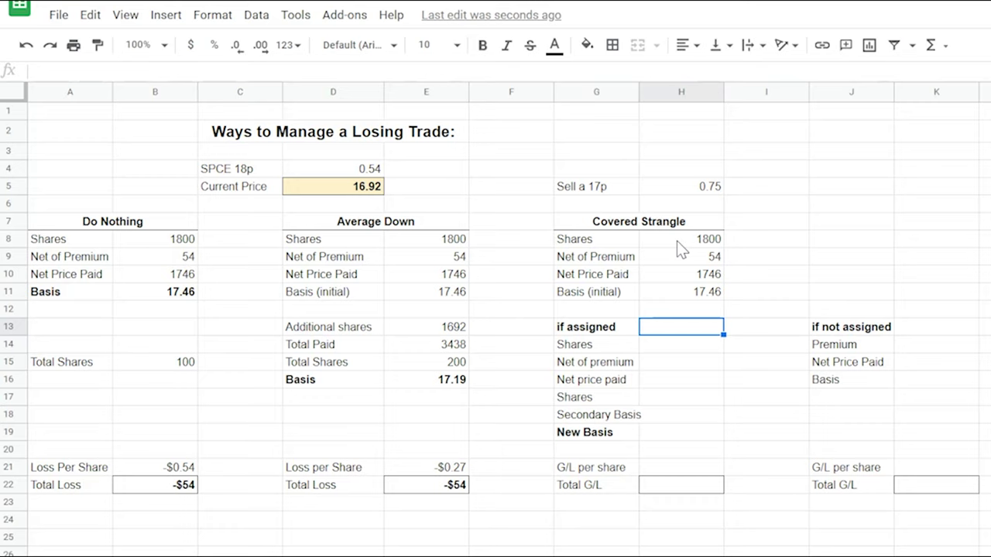
key("Down")
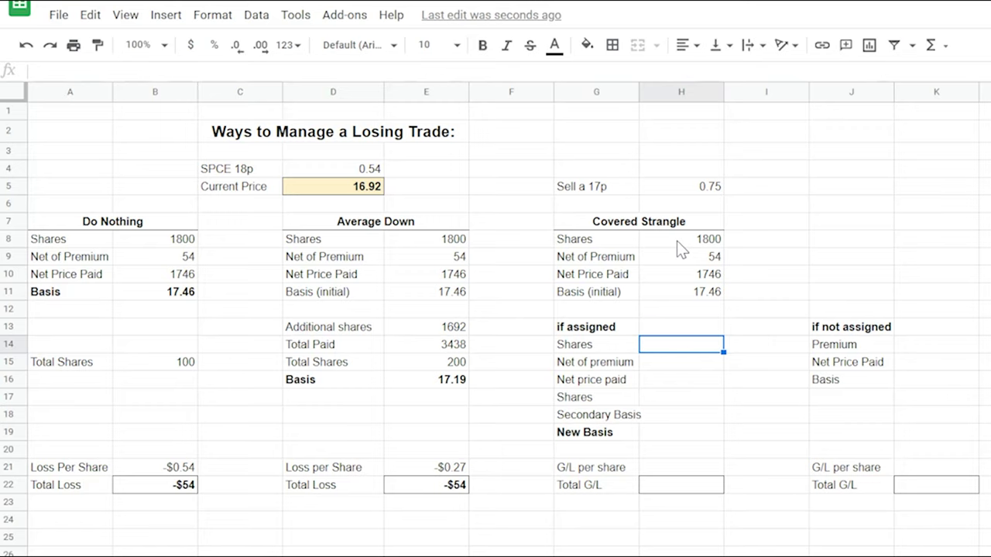
type("=17*100")
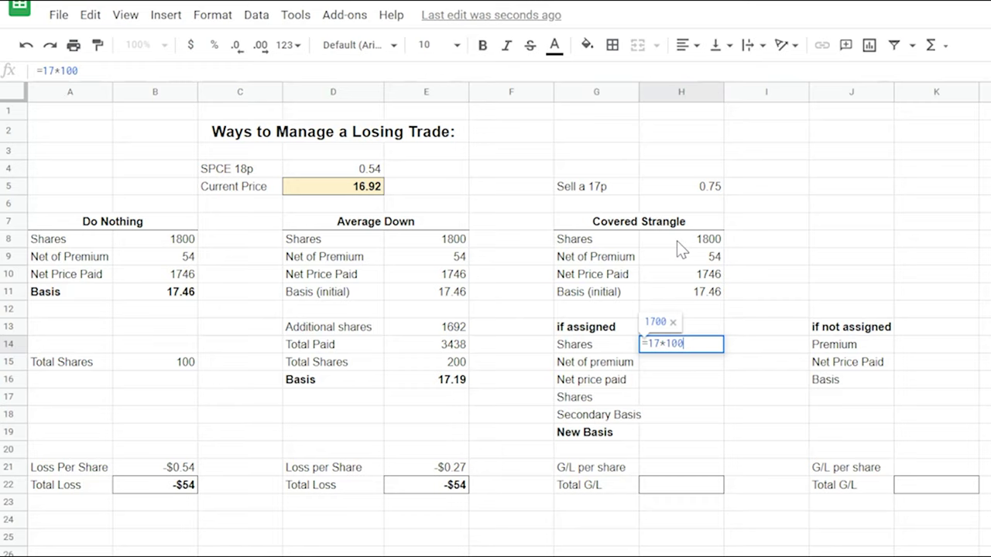
key("Return")
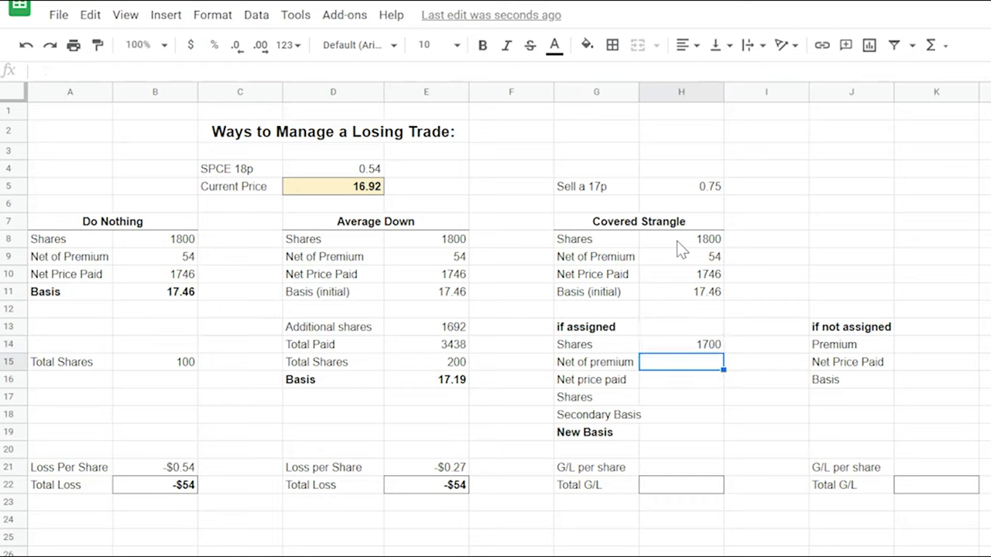
type("=")
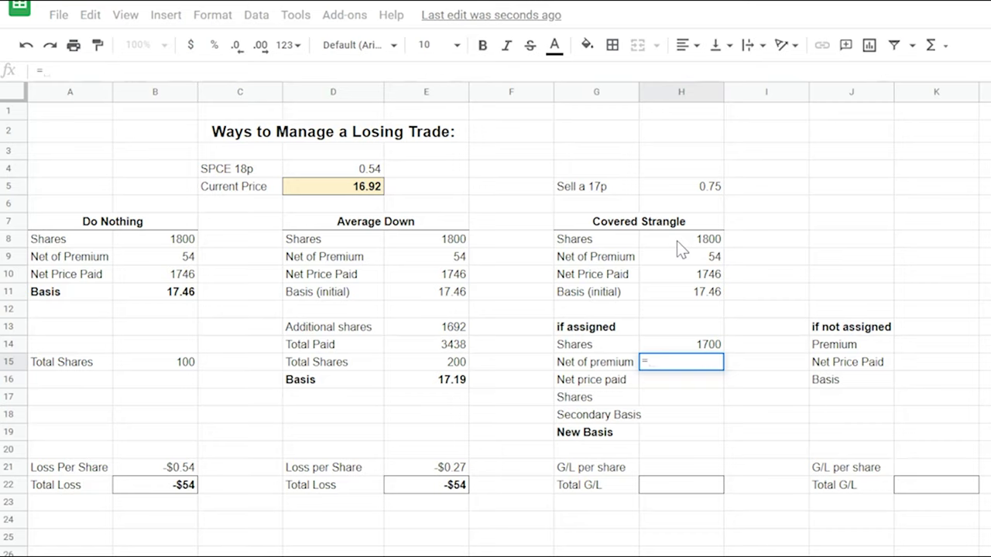
type("75")
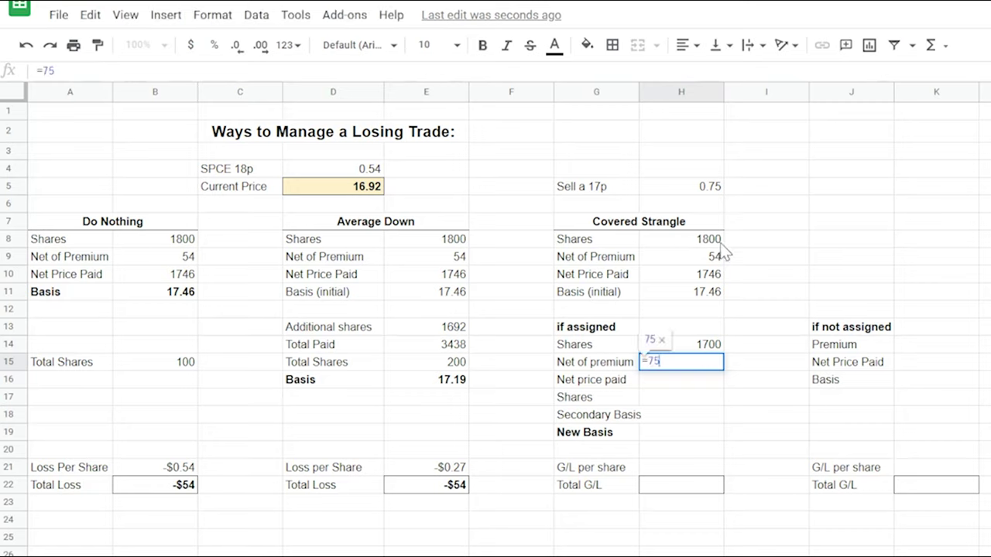
key("Return")
Calculate the if assigned Net price paid by subtracting Net of premium from Shares, using =H14-H15.
type("=")
key("Up")
key("Up")
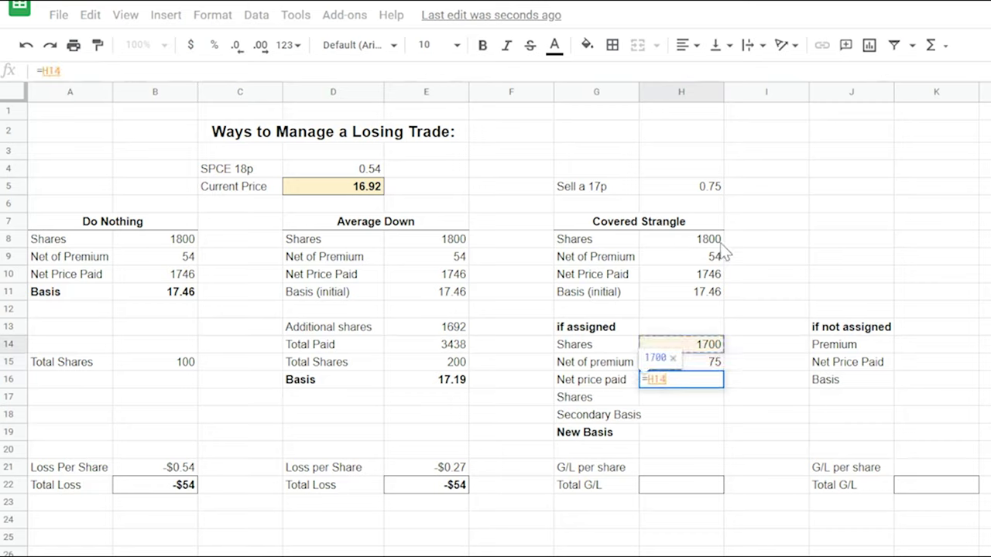
type("-")
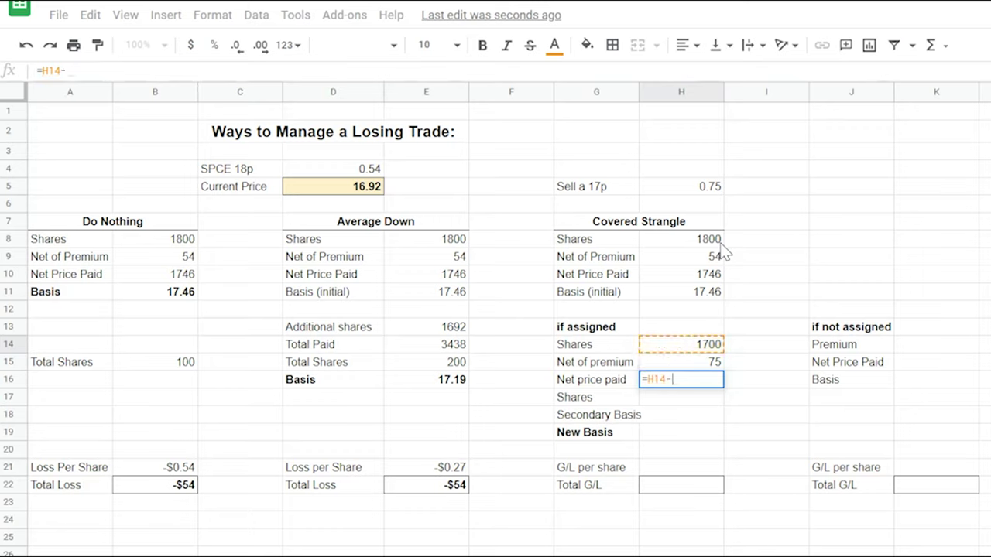
key("Up")
key("Return")
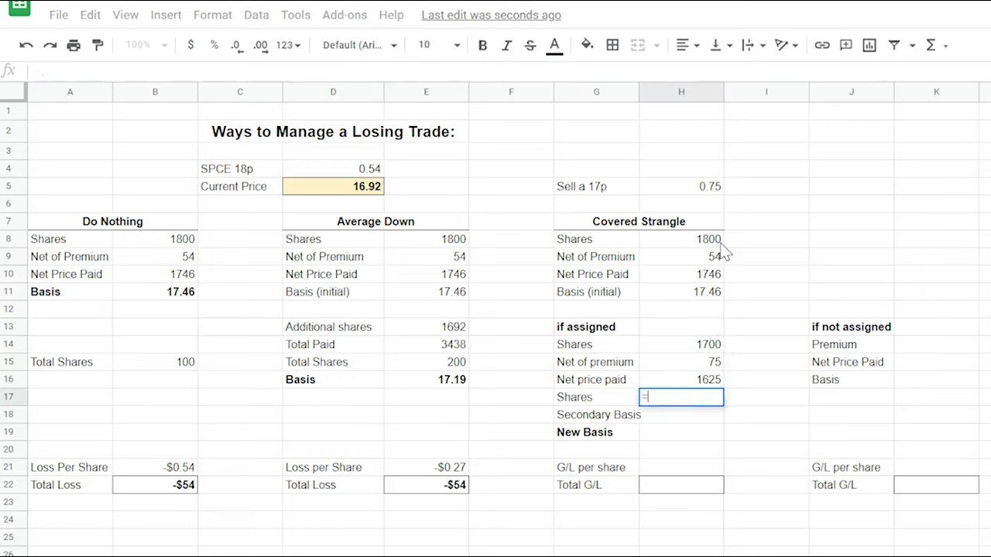
Set the if assigned share count to 100 and calculate the Secondary Basis as =H16/H17.
type("100")
key("Return")
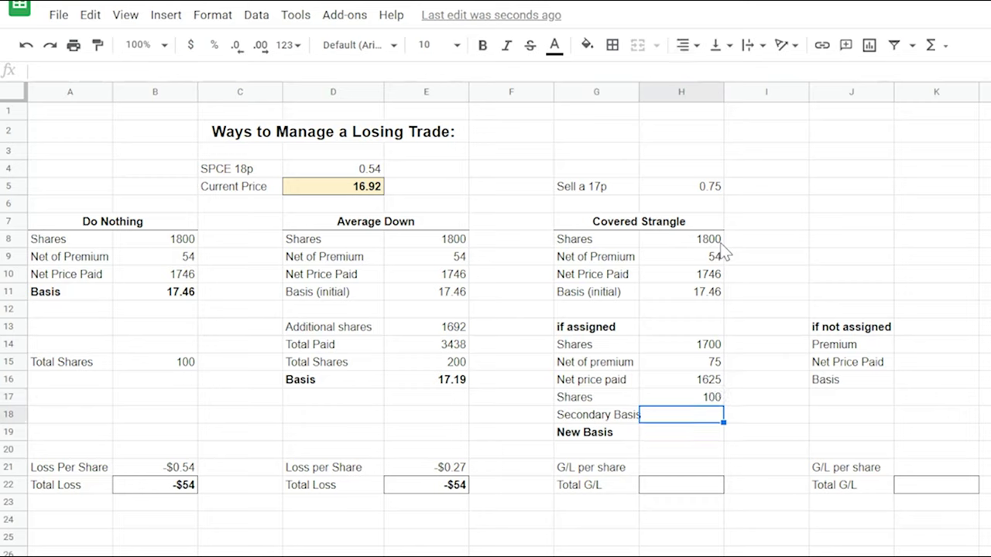
type("=H16")
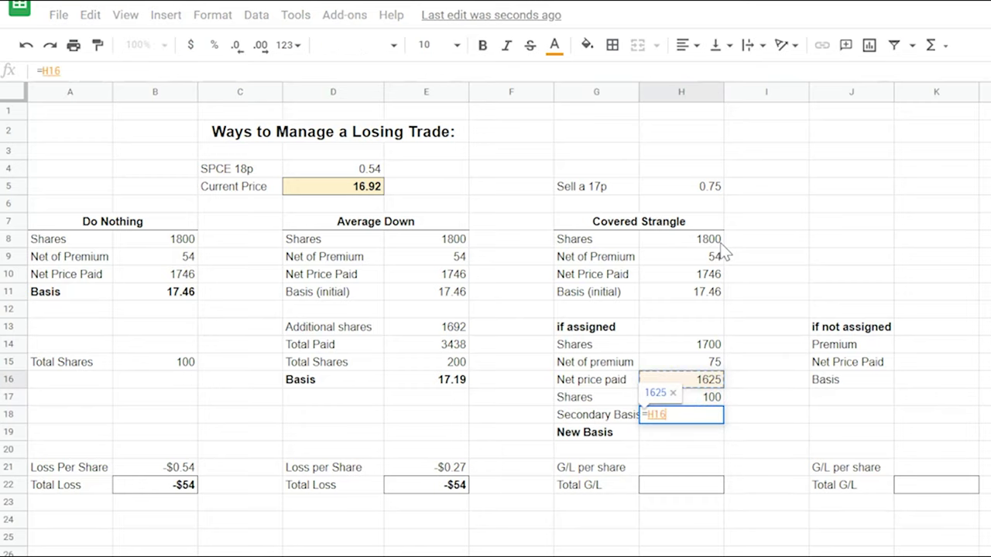
type("/H17")
key("Return")
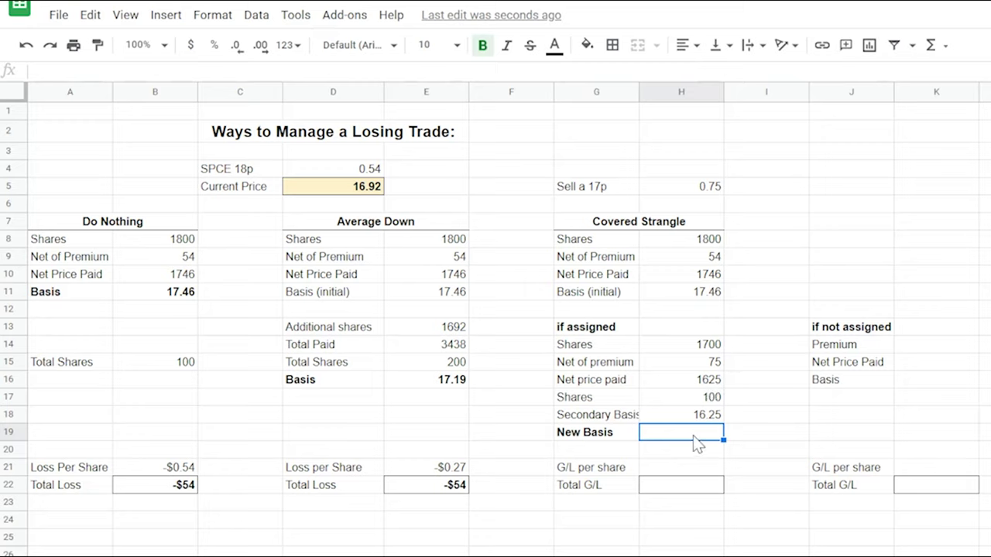
Calculate the New Basis as the average of the initial Basis and Secondary Basis, using =average(H11,H18).
type("=average(")
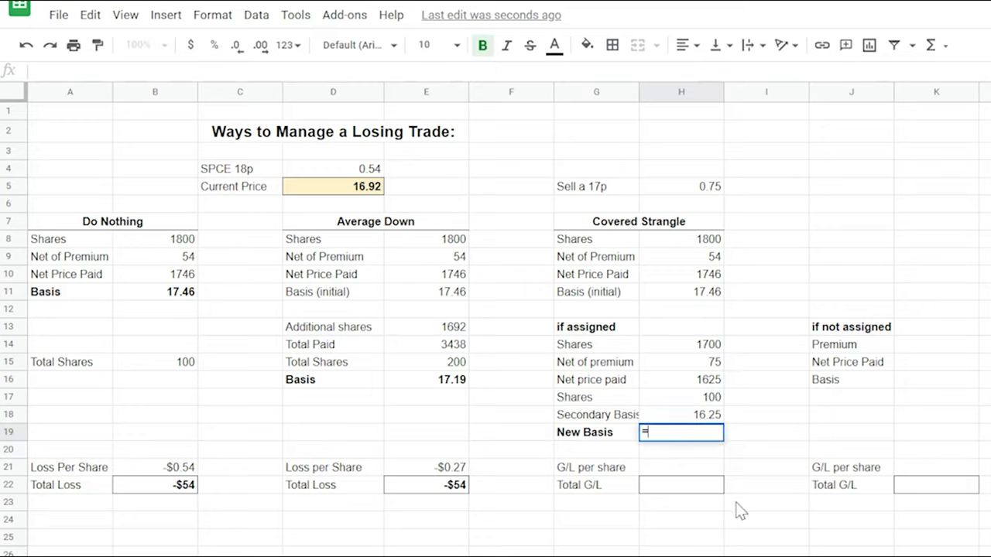
key("Up")
key("Up")
key("Up")
key("Up")
key("Up")
key("Up")
key("Up")
key("Up")
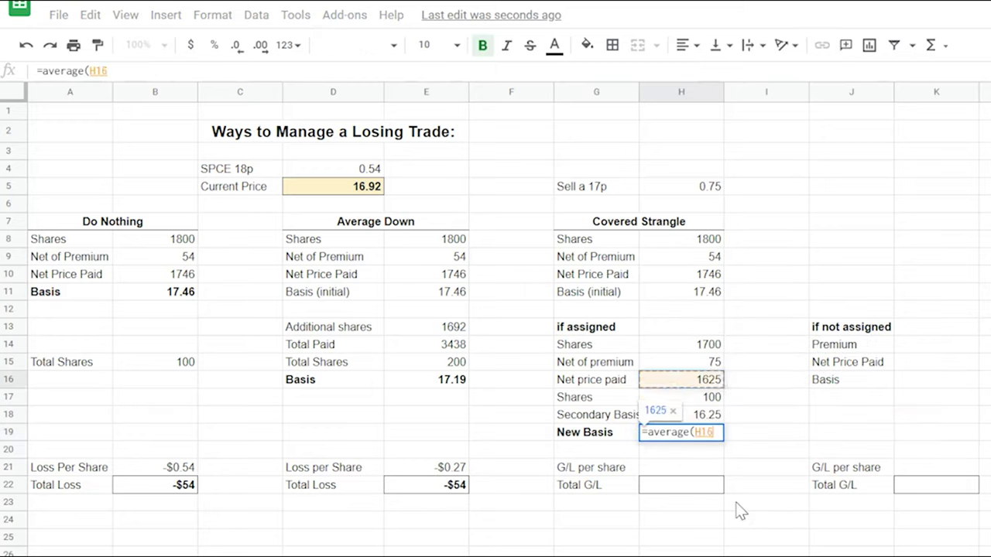
type(",")
key("Up")
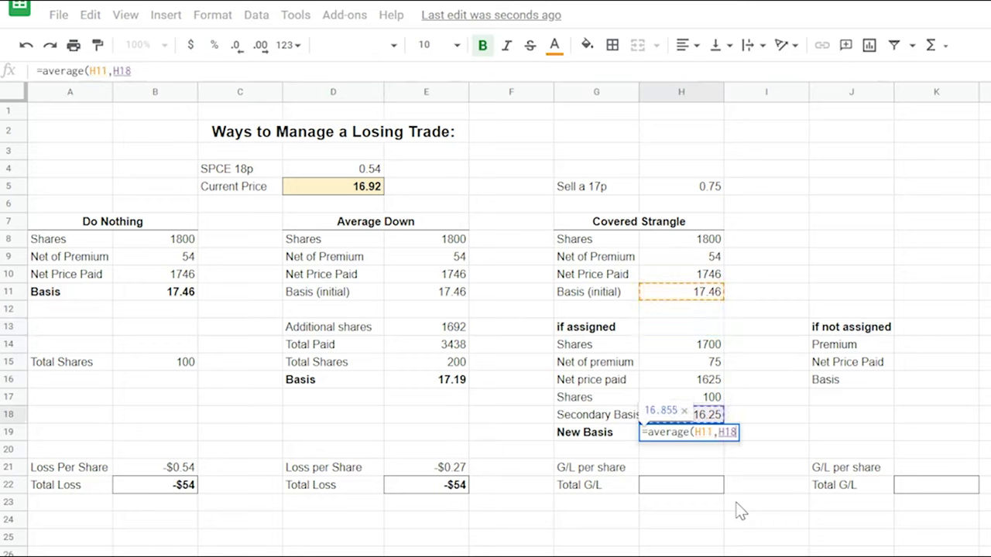
key("Return")
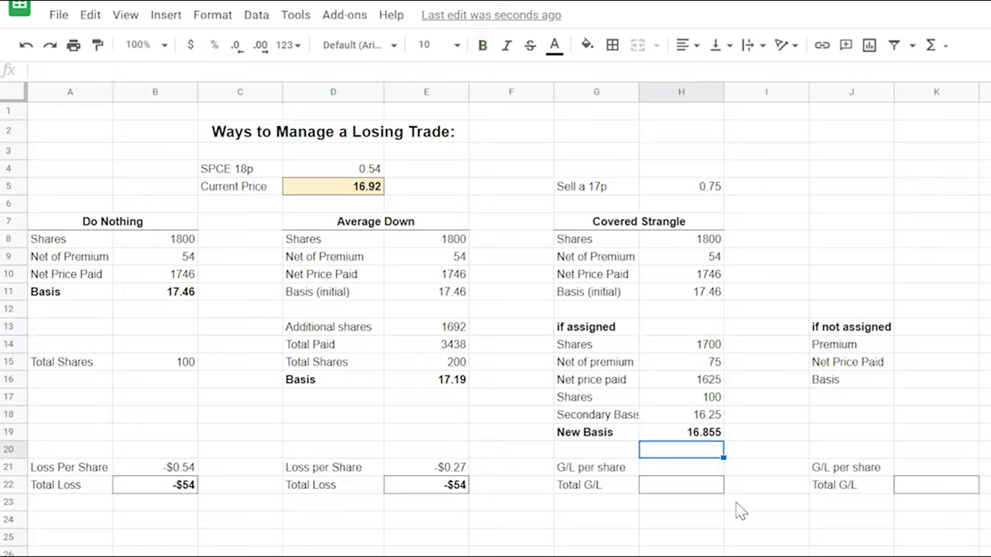
Calculate the if assigned G/L per share by subtracting the New Basis from the Current Price.
key("Down")
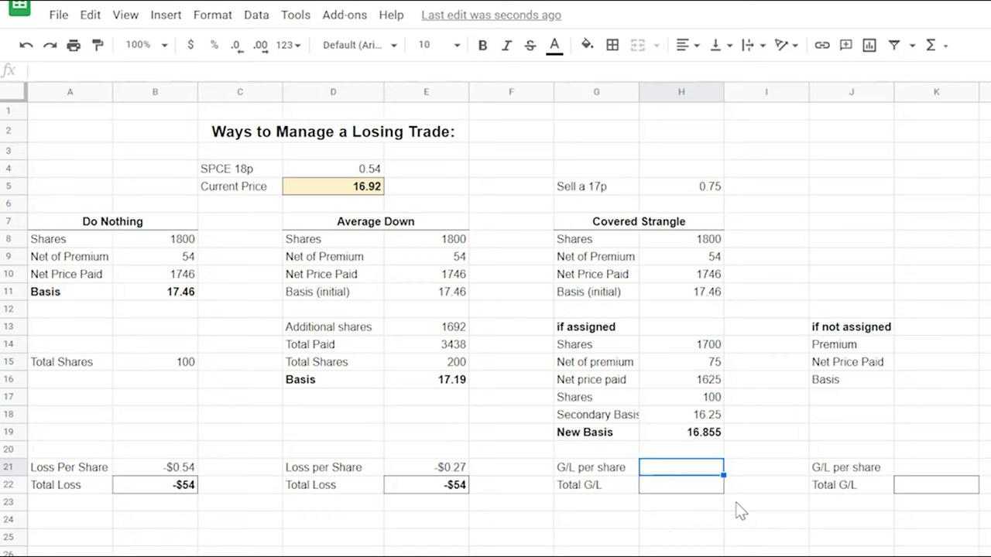
type("=")
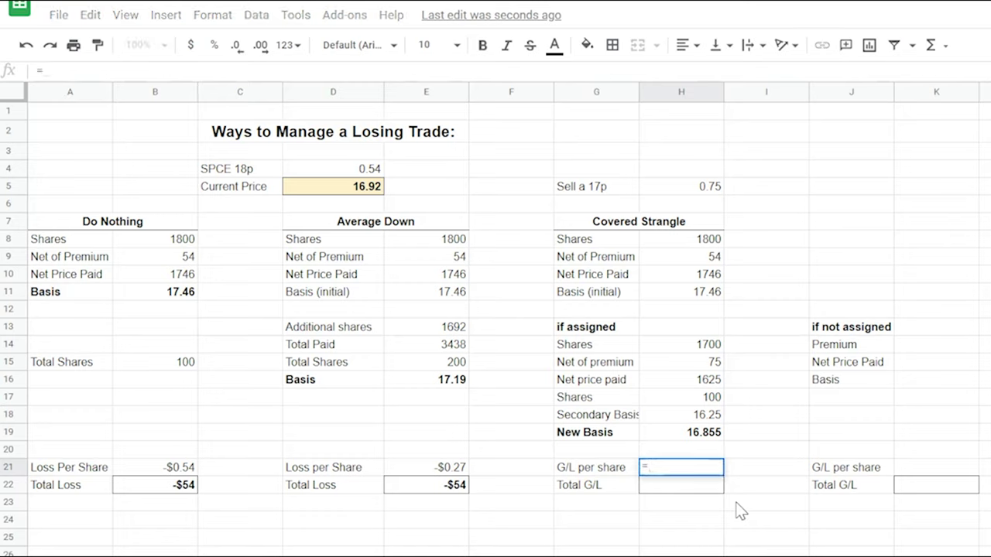
key("Up")
key("Up")
key("Up")
key("Up")
key("Up")
key("Up")
key("Up")
key("Up")
key("Up")
key("Up")
key("Up")
key("Up")
key("Left")
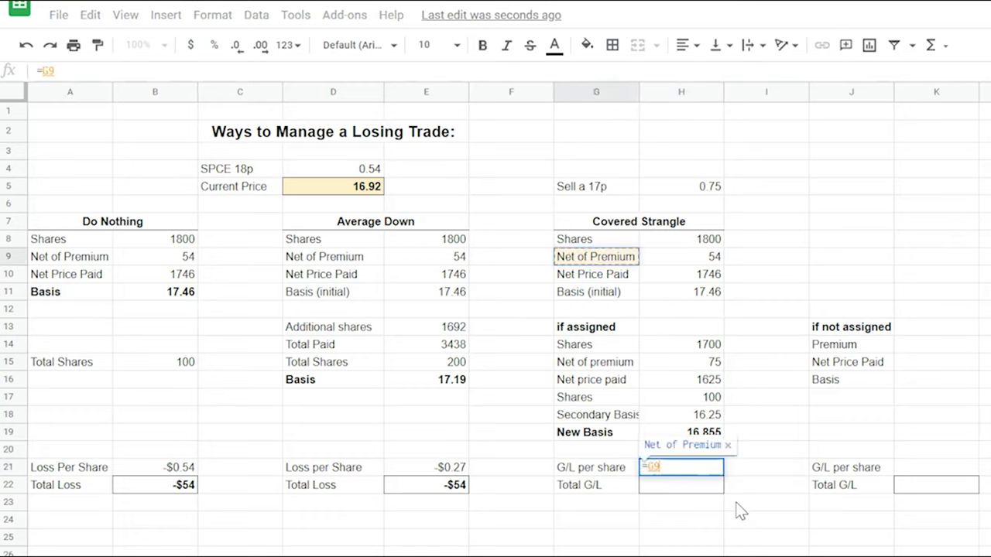
key("Left")
key("Left")
key("Left")
key("Up")
key("Up")
key("Up")
key("Up")
type("-")
key("Up")
key("Up")
key("Return")
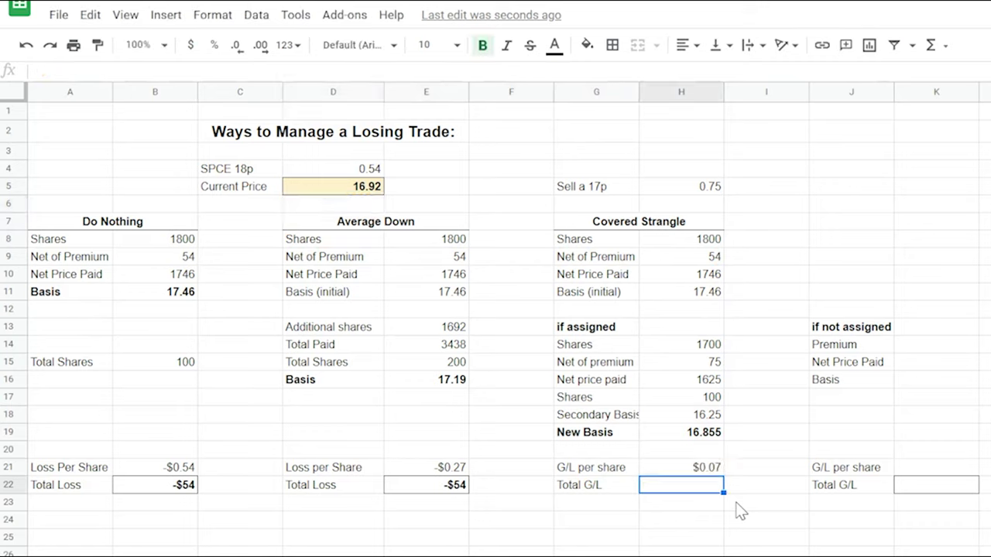
Calculate the if assigned Total G/L for 200 shares, using =H21*200.
type("=")
key("Up")
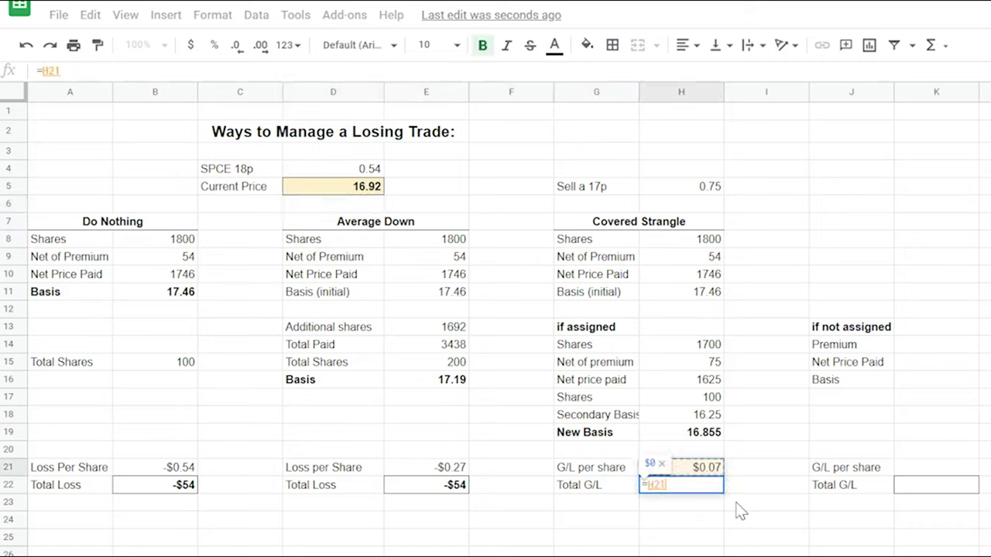
type("*200")
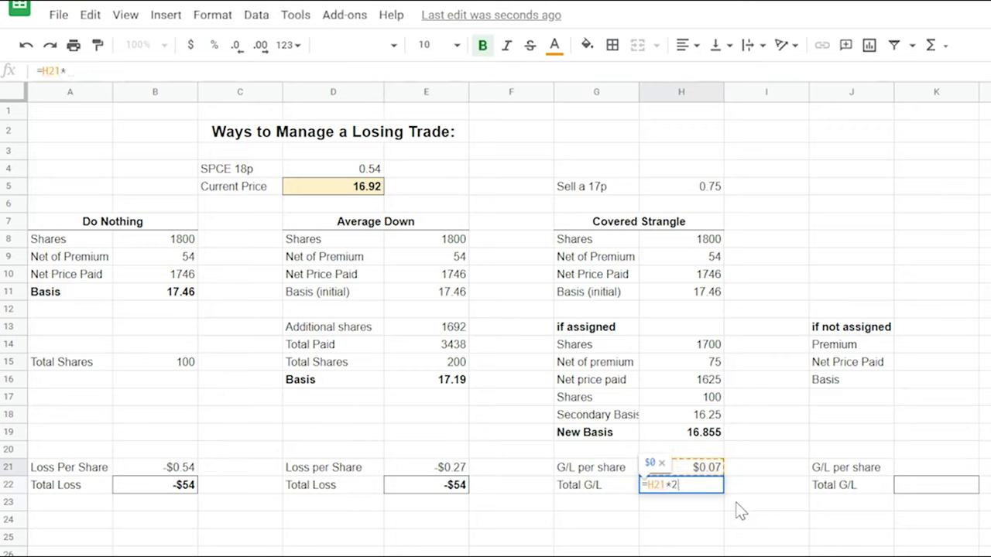
key("Return")
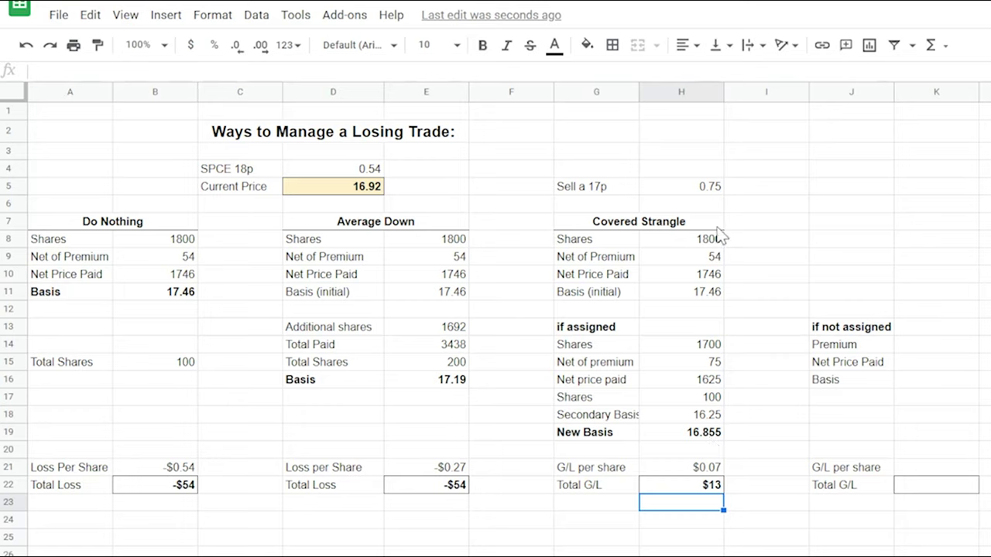
Replace the Covered Strangle initial Basis formula with the value 16.96.
left_click(697, 298)
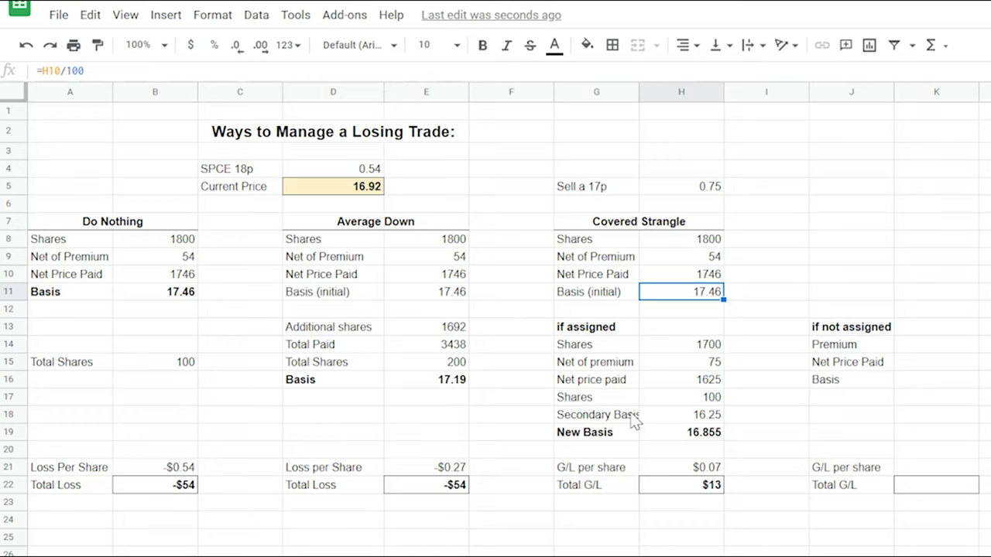
type("16.96")
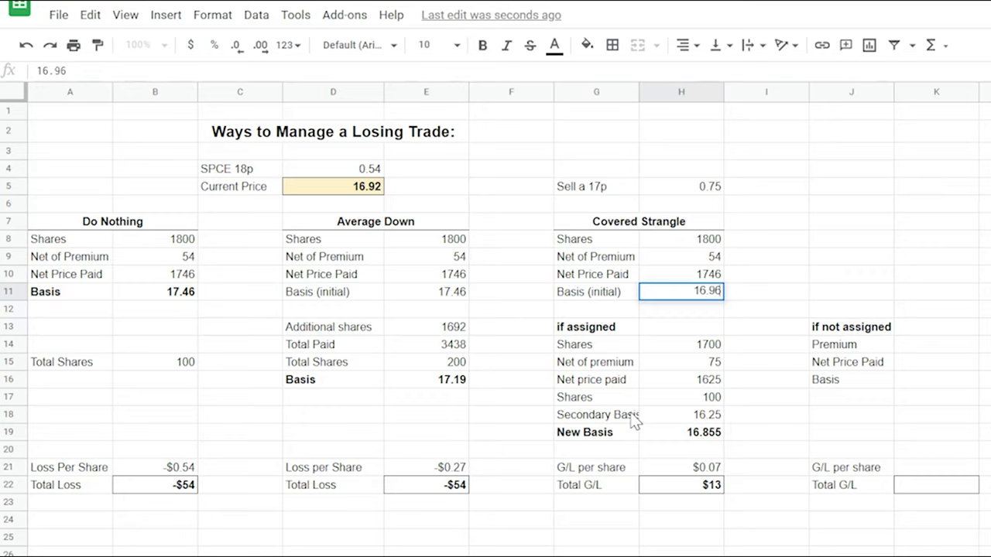
key("Return")
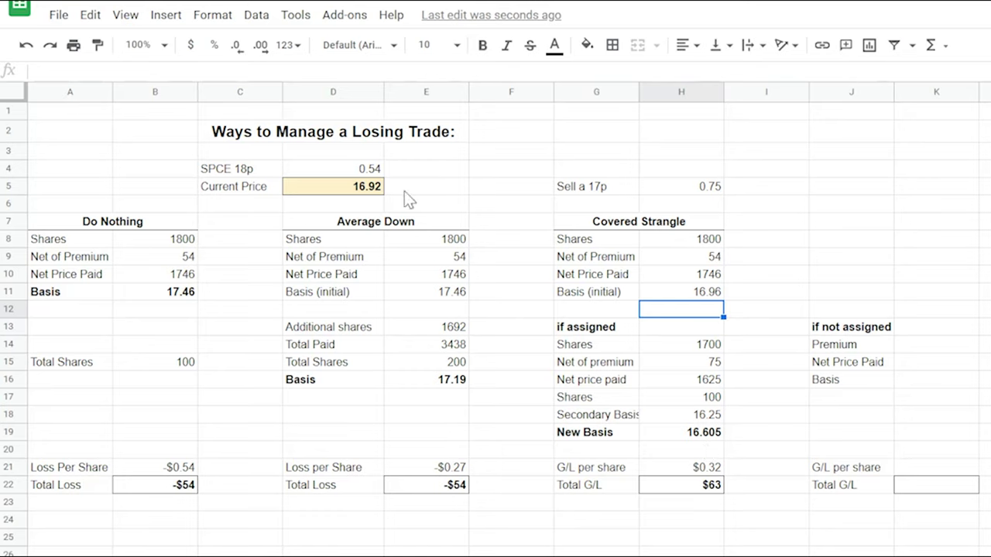
Set the SPCE Current Price to 17.5.
left_click(353, 186)
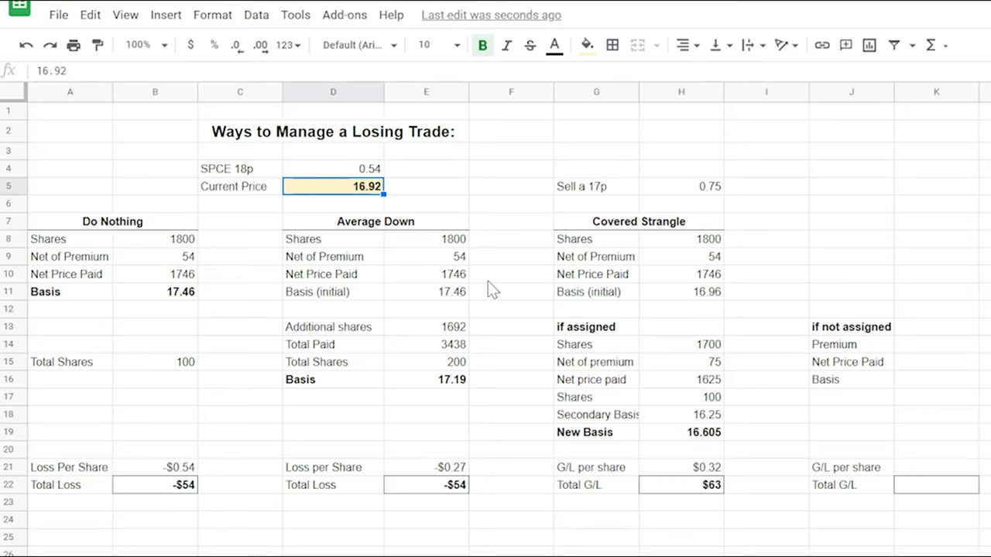
type("17.5")
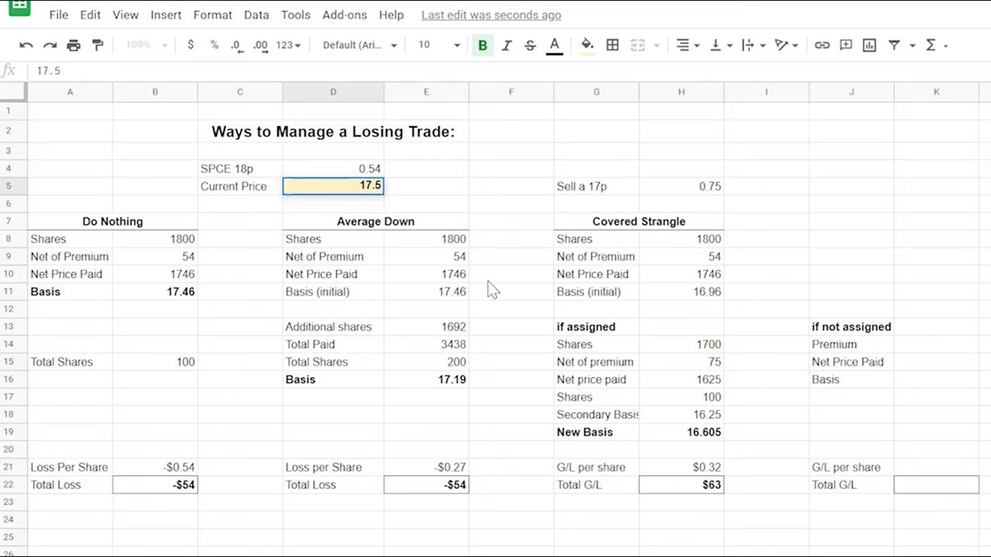
key("Return")
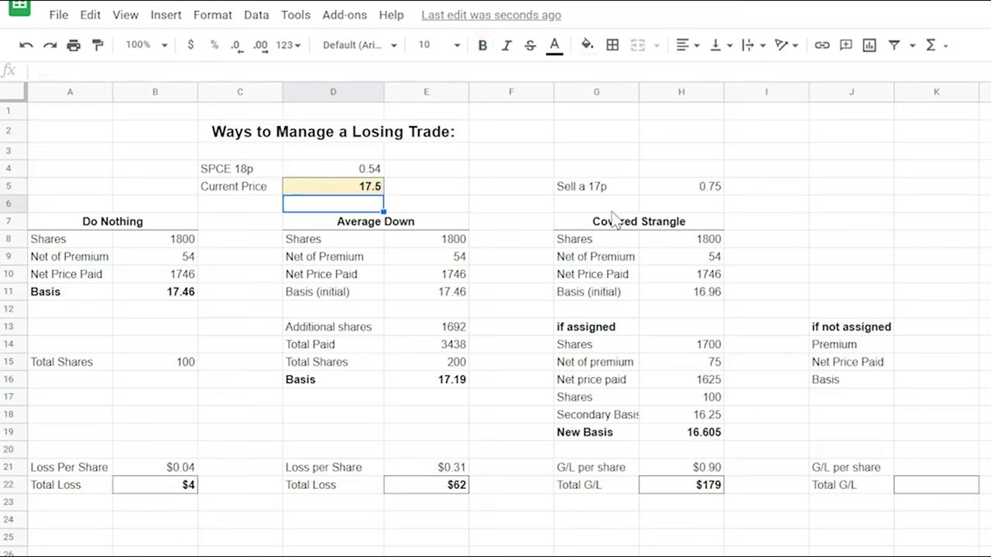
Enter 75 as the Premium in the if not assigned block.
left_click(937, 345)
type("75")
key("Return")
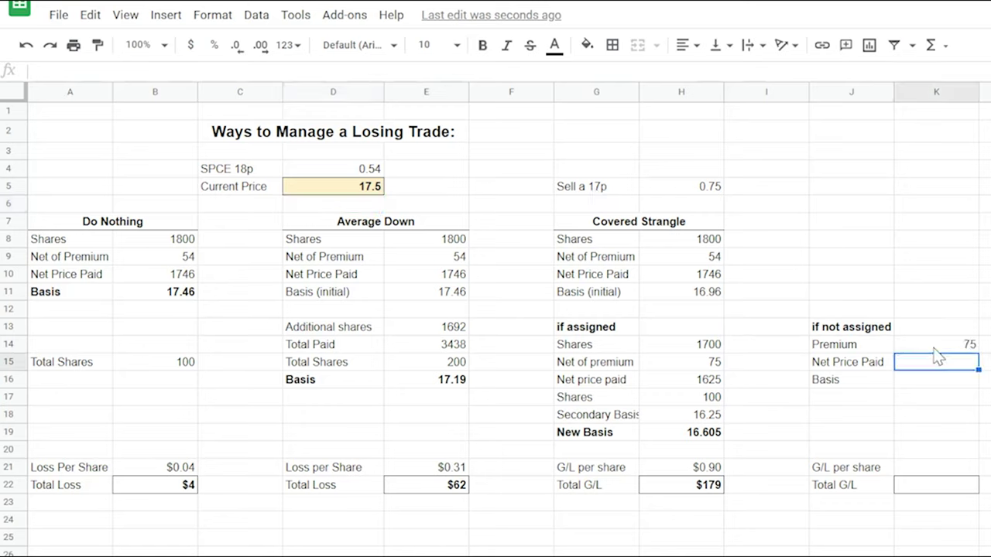
Calculate the if not assigned Net Price Paid as =H8-H9-K14-50 and its Basis as =K15/100.
type("=")
key("Up")
key("Up")
key("Up")
key("Up")
key("Up")
key("Up")
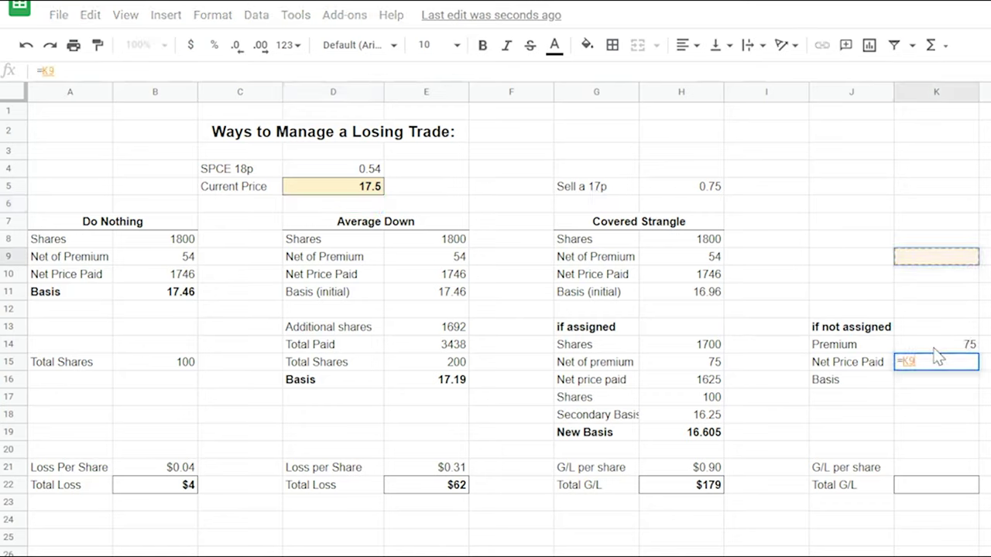
key("Left")
key("Left")
key("Left")
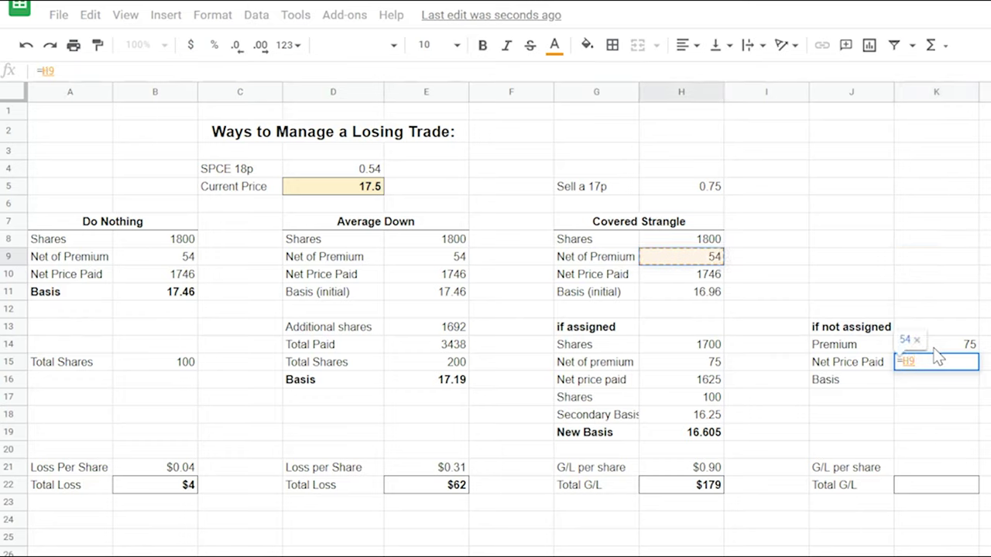
key("Up")
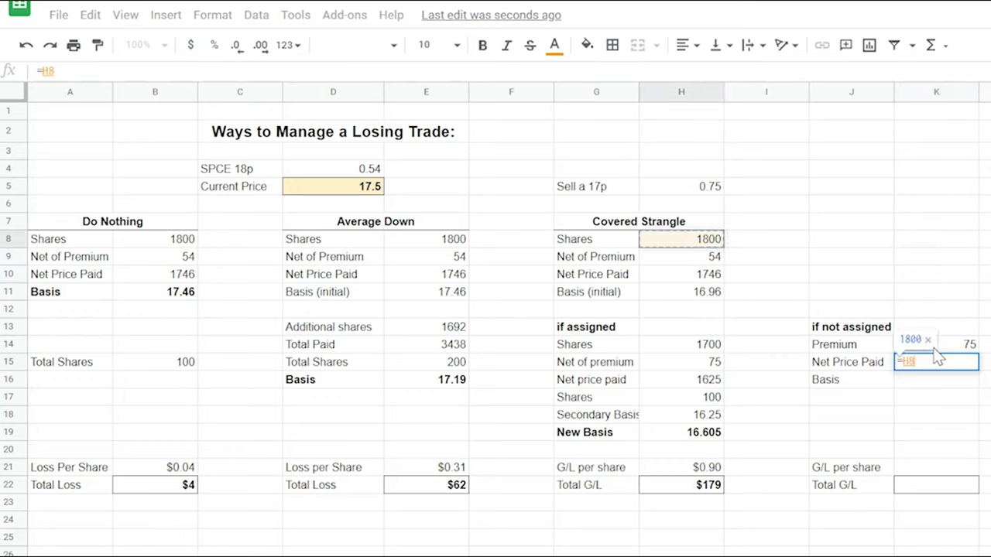
type("-")
key("Up")
key("Up")
key("Up")
key("Up")
key("Up")
key("Left")
key("Left")
key("Left")
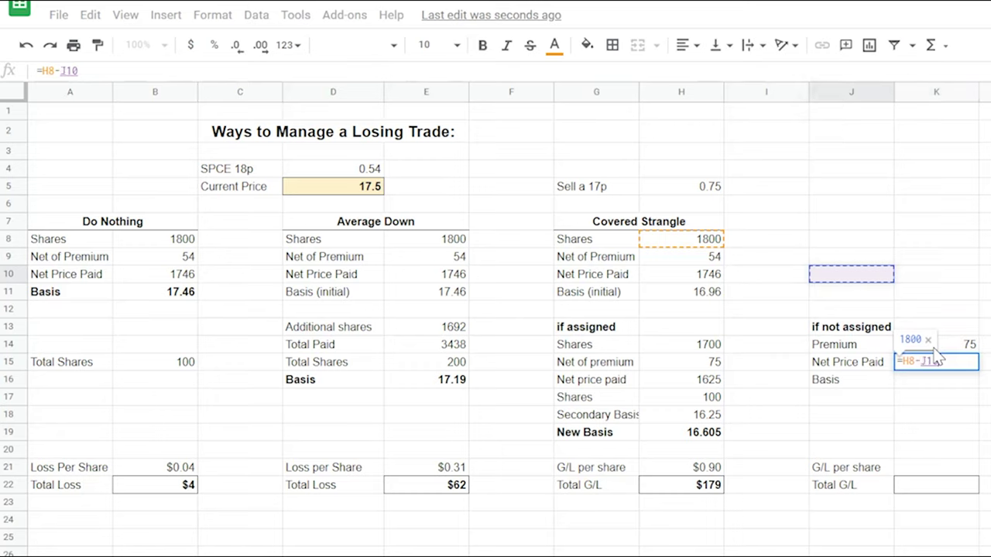
key("Up")
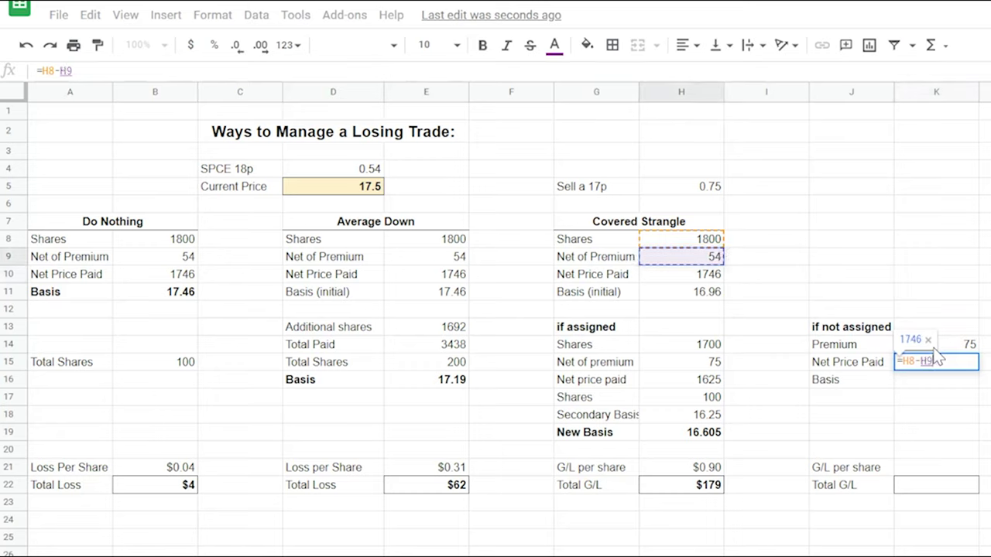
type("-")
key("Up")
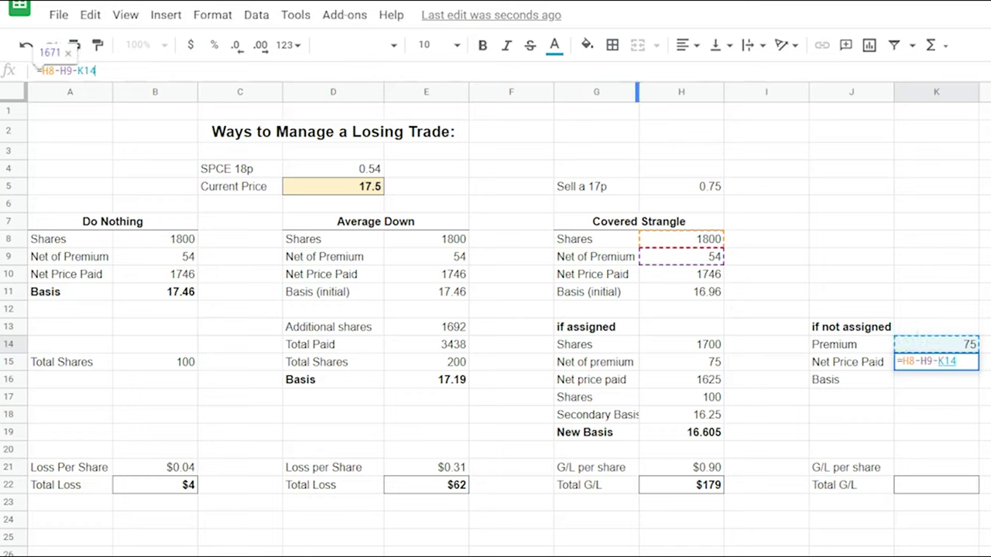
type("-50")
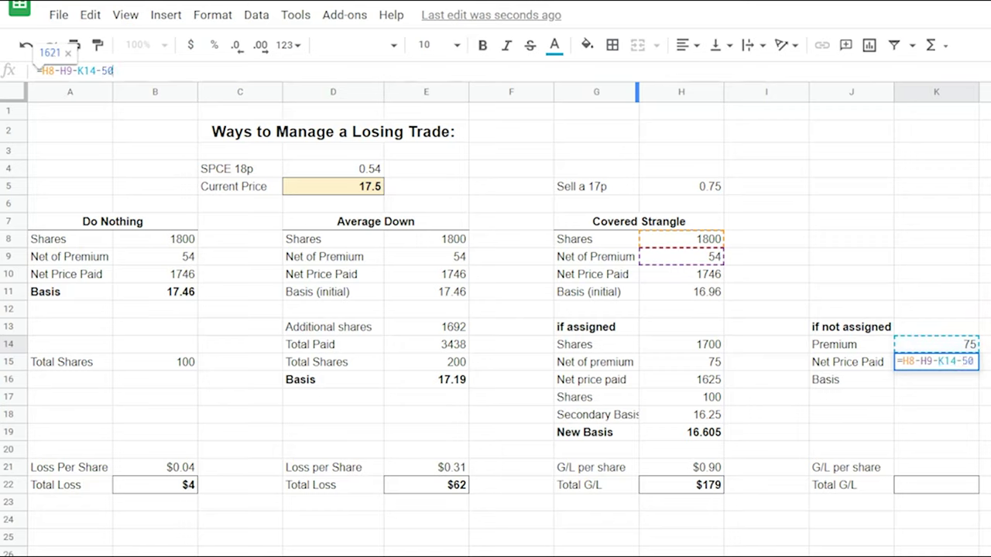
key("Return")
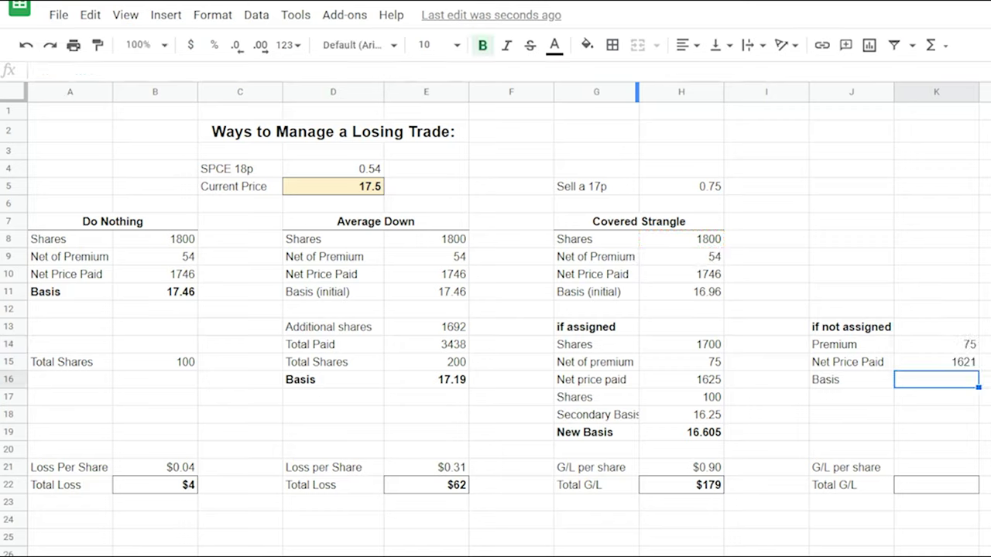
type("=K15/100")
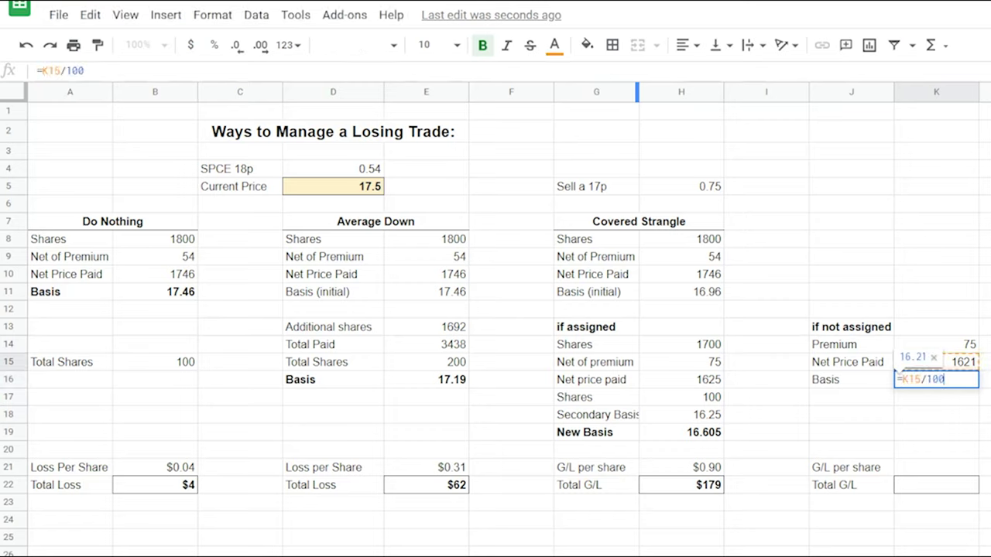
key("Return")
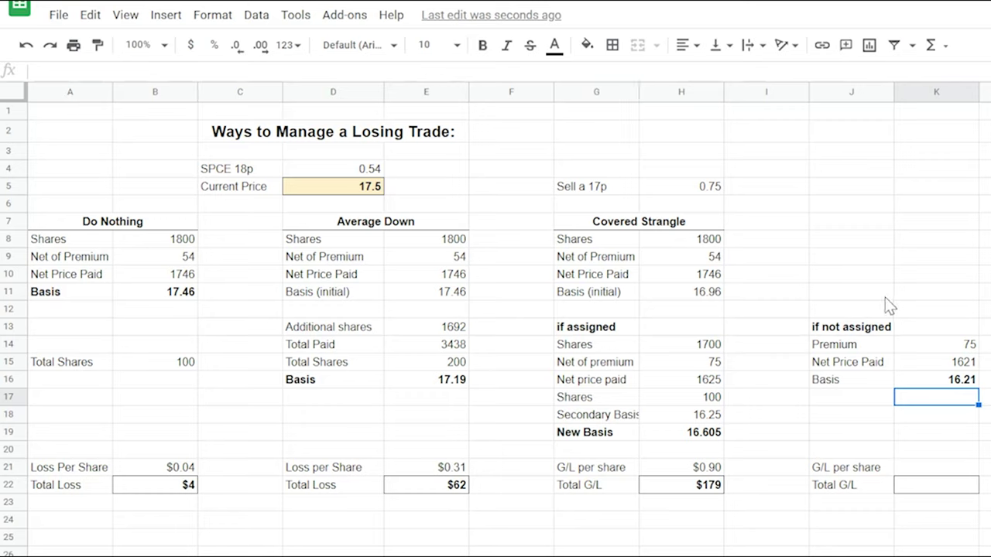
Calculate the if not assigned G/L per share as Current Price minus Basis, using =D5-K16.
left_click(913, 467)
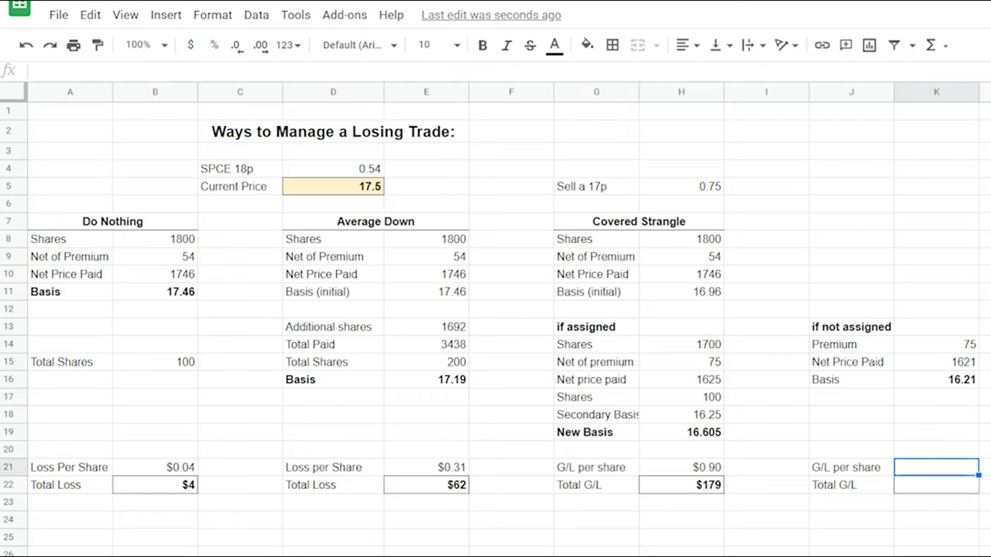
type("=")
left_click(367, 190)
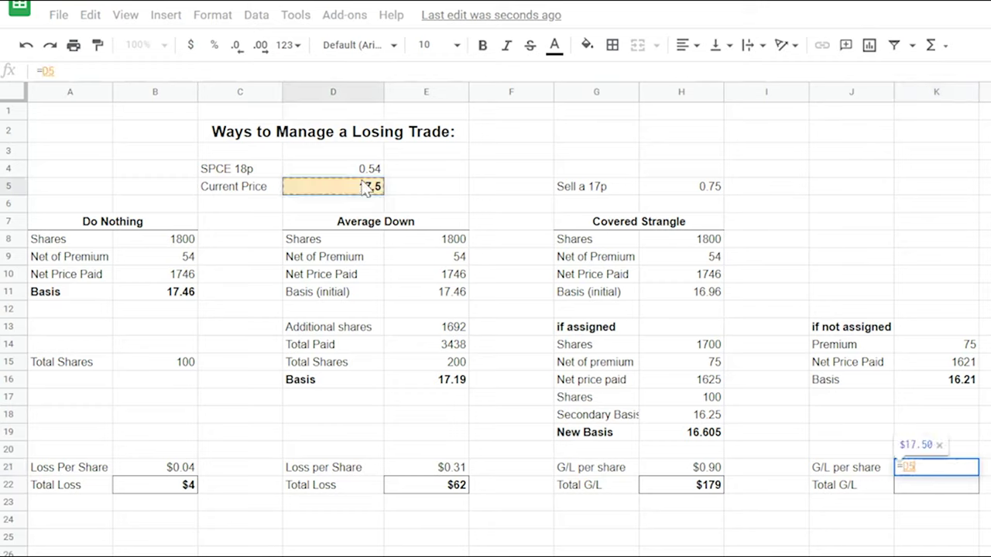
type("-")
key("Up")
key("Up")
key("Up")
key("Up")
key("Up")
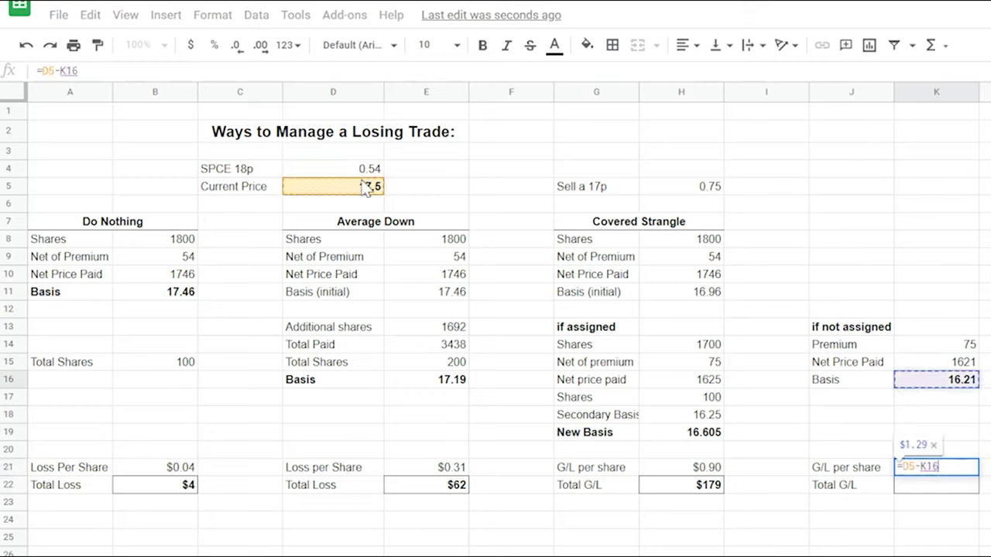
key("Return")
Calculate the if not assigned Total G/L by multiplying its G/L per share by 100.
type("=")
key("Up")
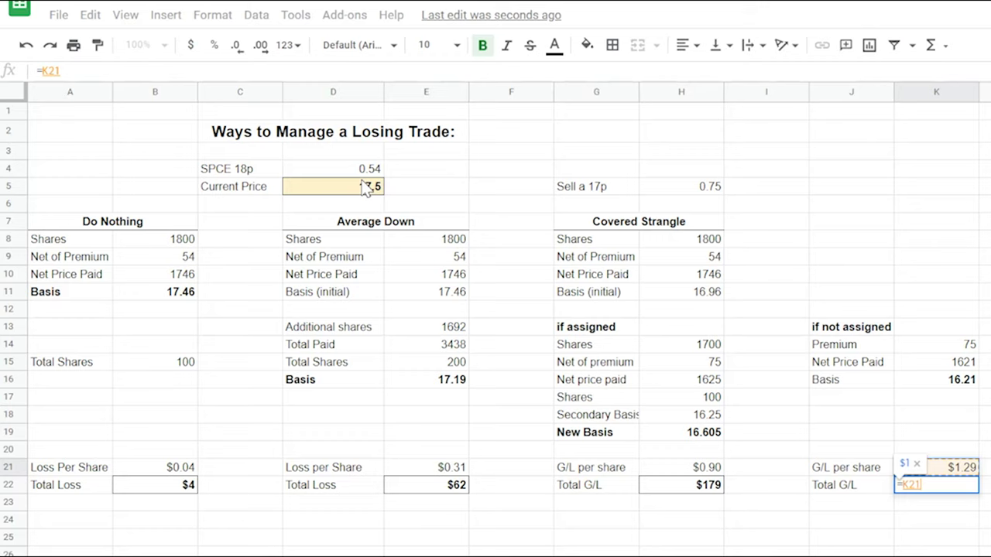
type("*10")
key("Return")
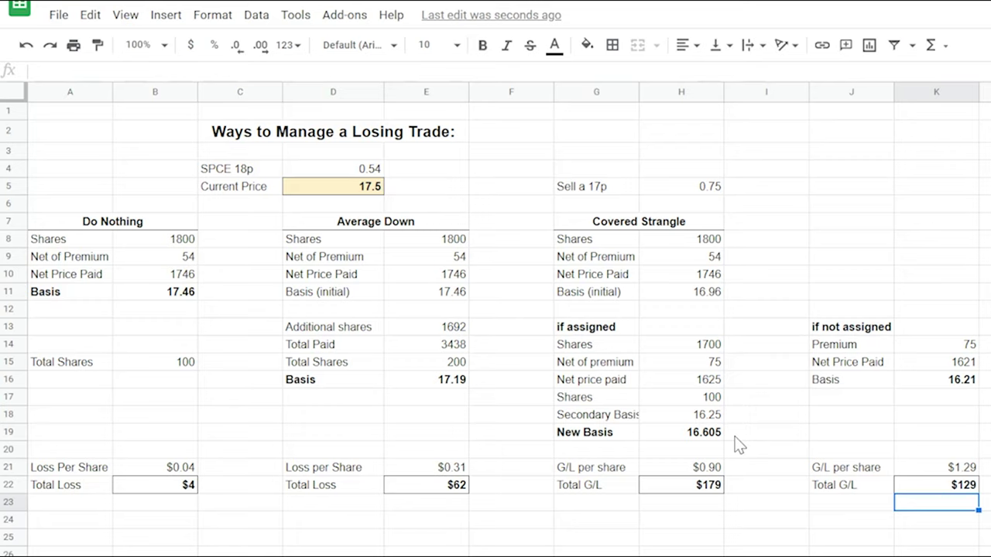
Set the Current Price to 15 to test a falling share price.
left_click(359, 190)
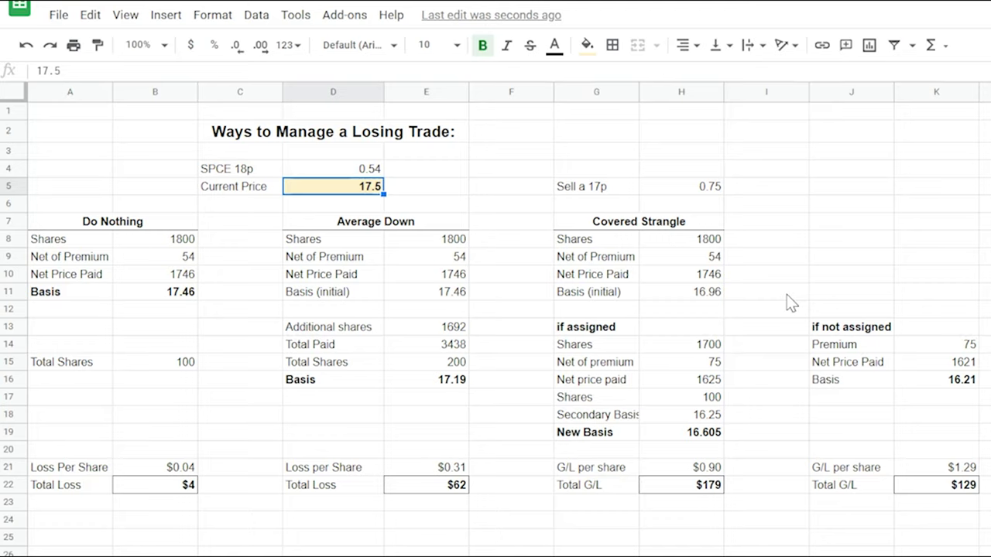
type("15")
key("Return")
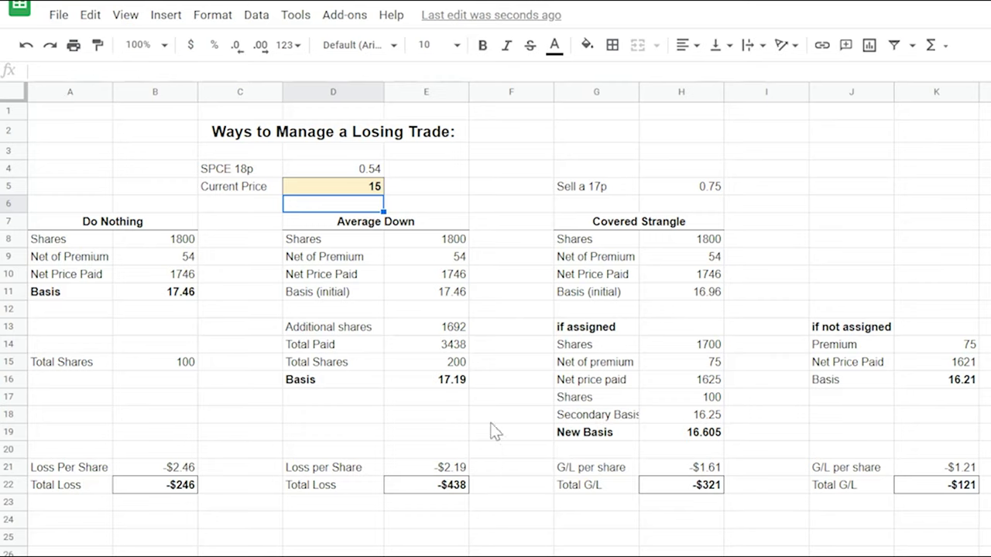
Set the Current Price to 18 to compare the strategies at the original strike.
left_click(370, 191)
type("18")
key("Return")
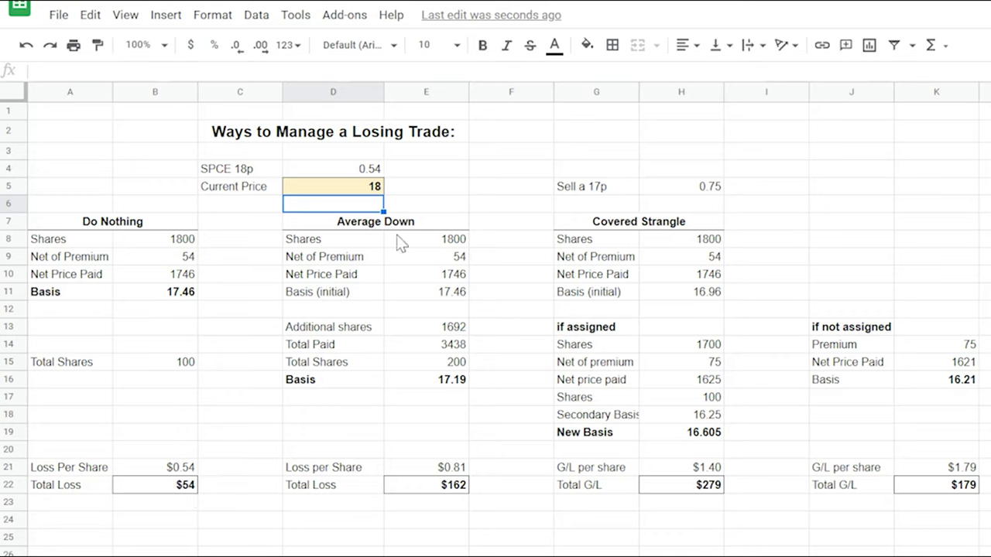
Set the Current Price to 20 to compare the strategies at a higher share price.
left_click(358, 190)
type("20")
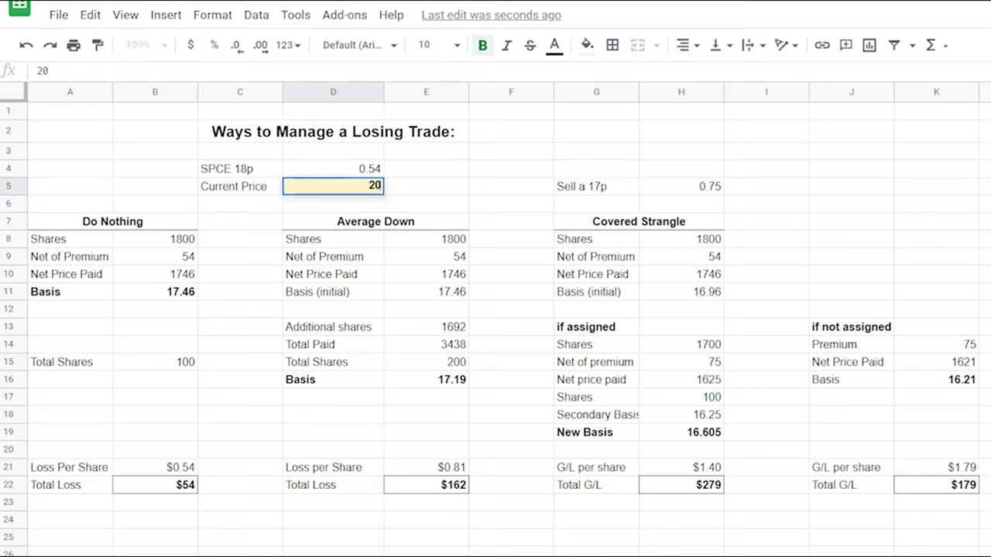
key("Return")
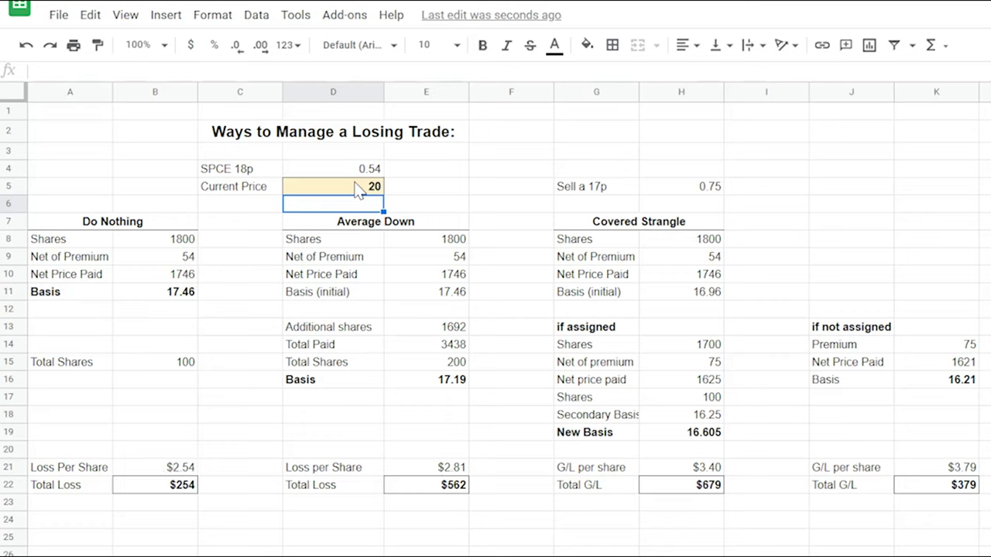